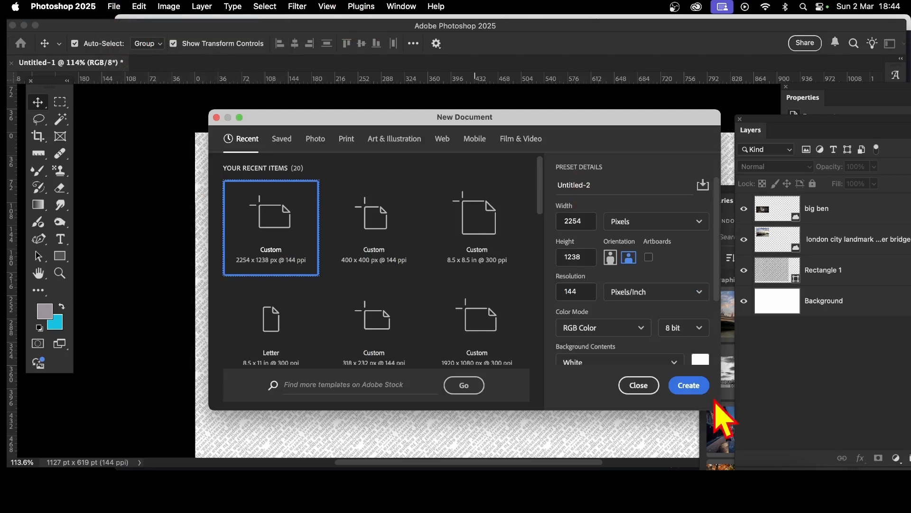
# Step: Create the new 2254 x 1238 px document at 144 ppi
pyautogui.click(693, 388)
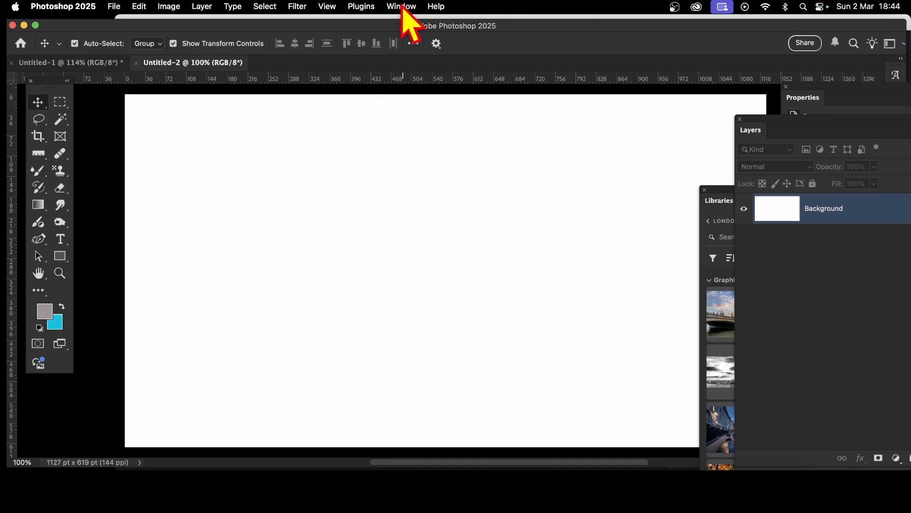
pyautogui.click(332, 7)
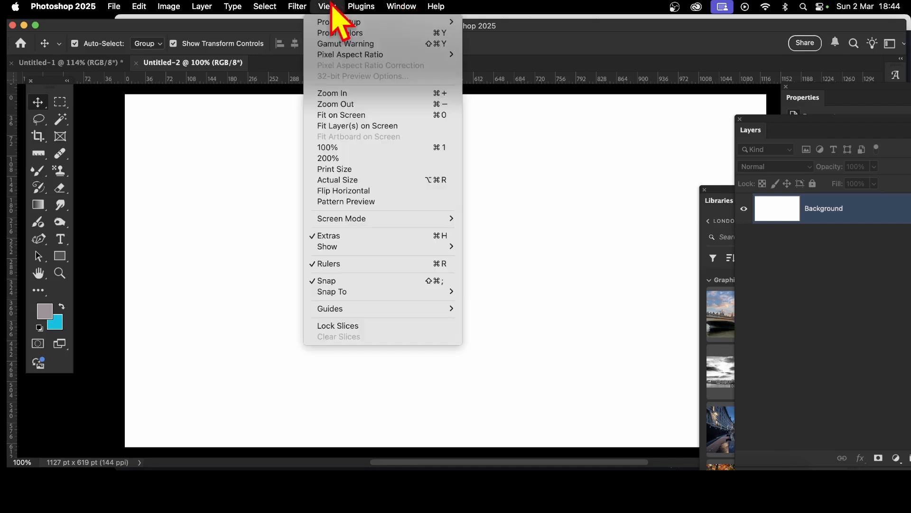
pyautogui.click(348, 204)
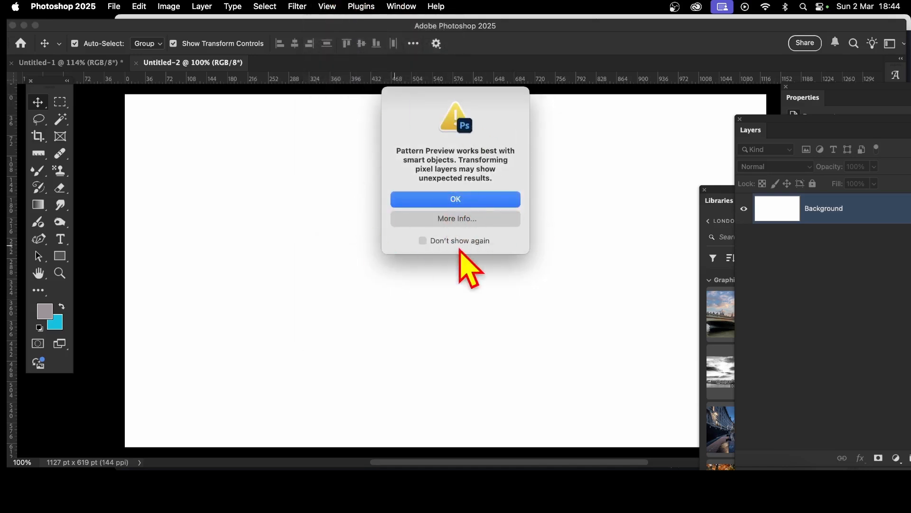
pyautogui.click(471, 198)
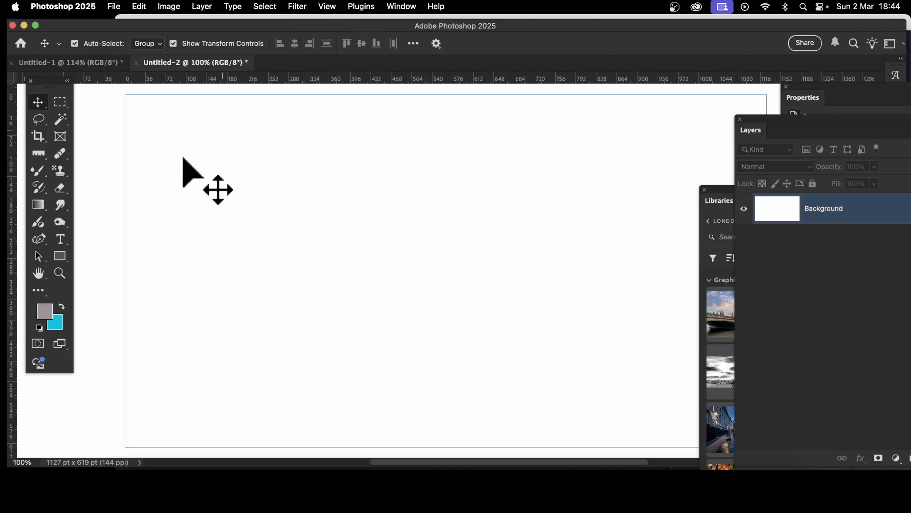
pyautogui.click(62, 243)
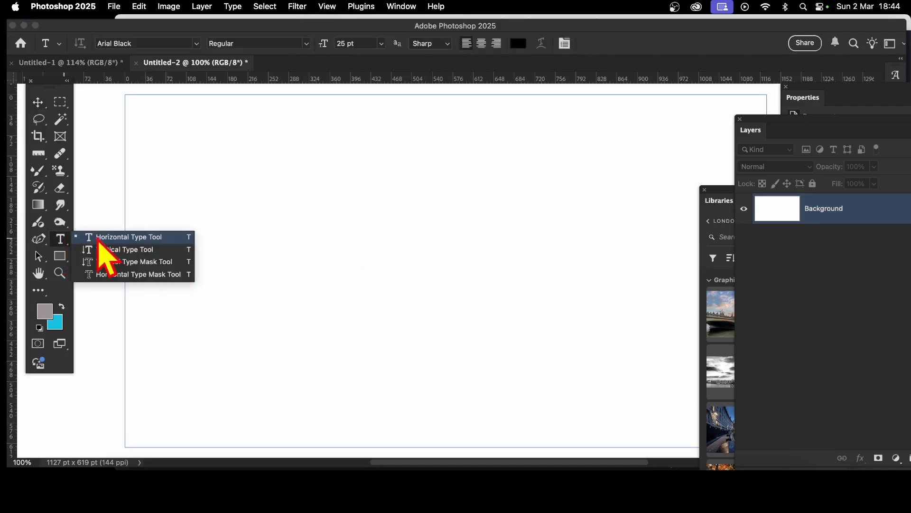
pyautogui.click(143, 237)
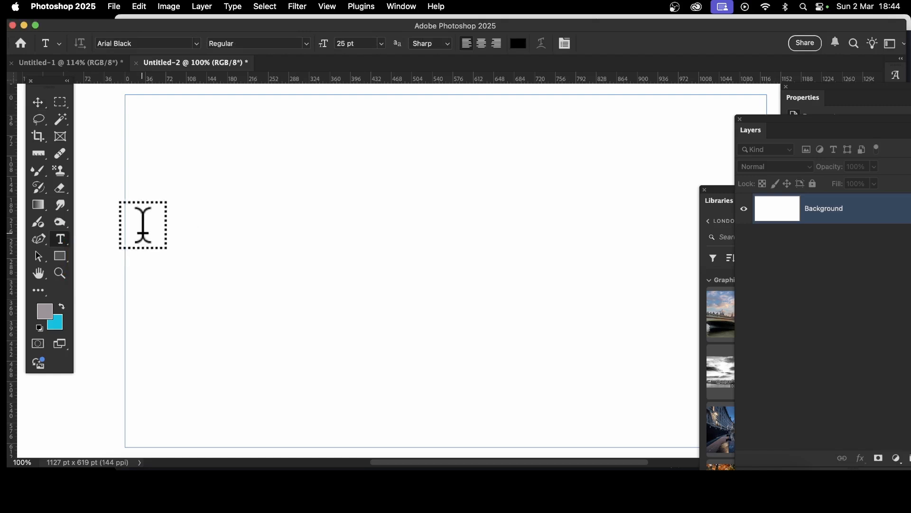
pyautogui.moveTo(136, 117); pyautogui.dragTo(749, 433)
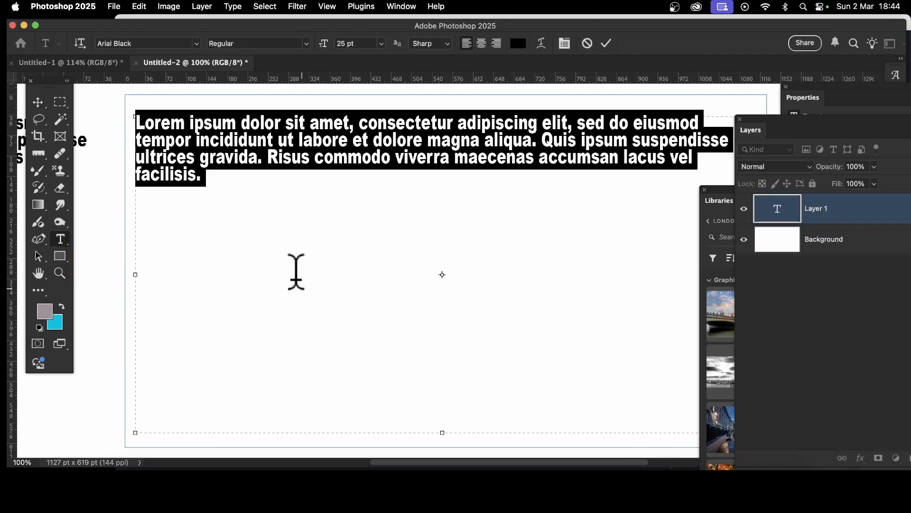
pyautogui.click(257, 164)
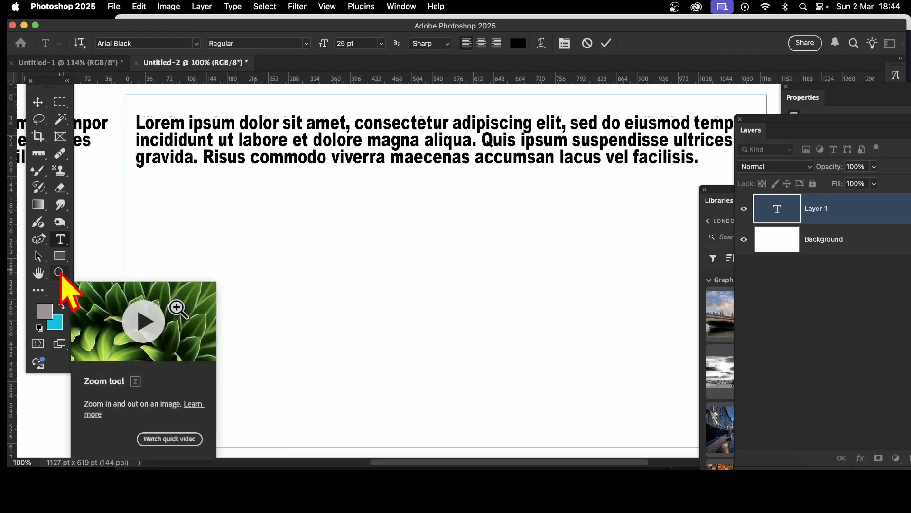
pyautogui.click(59, 272)
pyautogui.moveTo(474, 279); pyautogui.dragTo(430, 283)
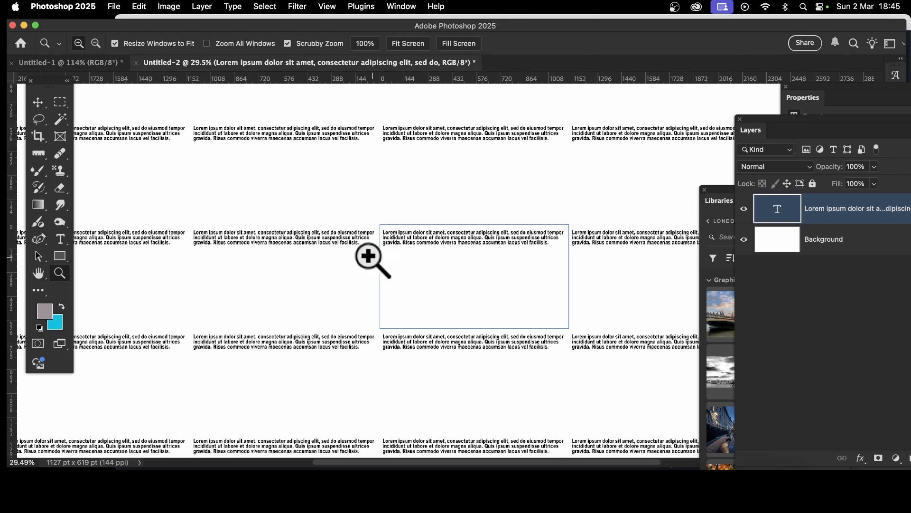
pyautogui.click(38, 103)
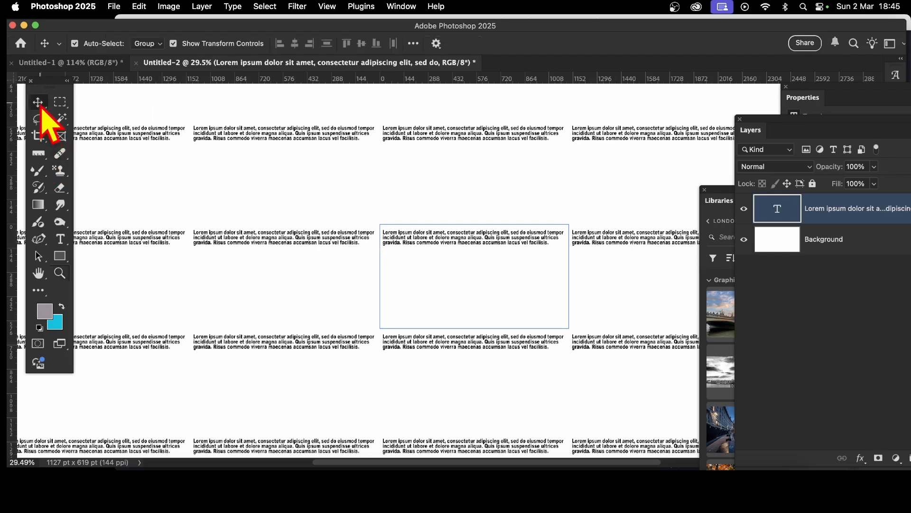
pyautogui.press('BackSpace')
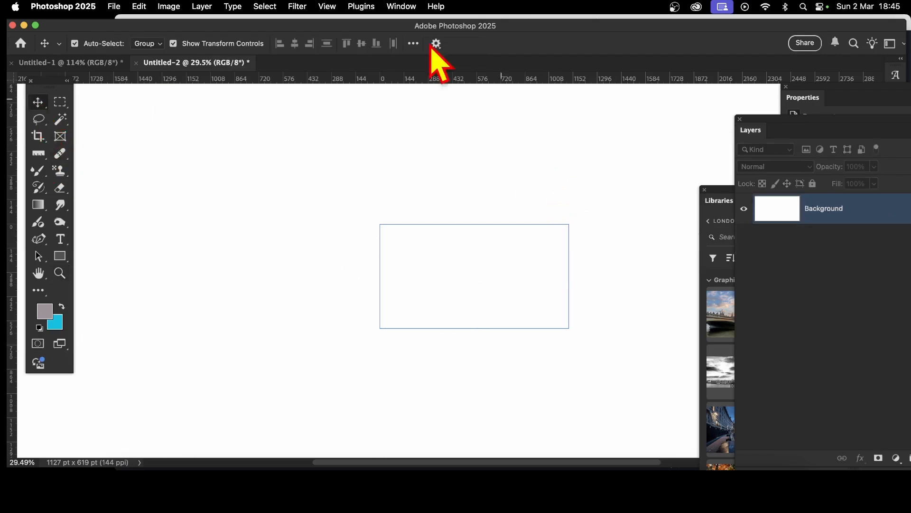
pyautogui.click(328, 6)
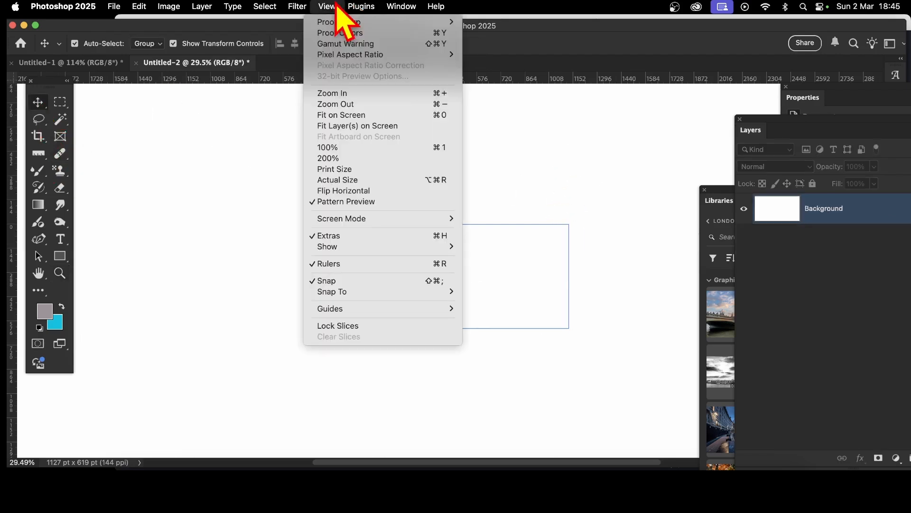
pyautogui.click(343, 204)
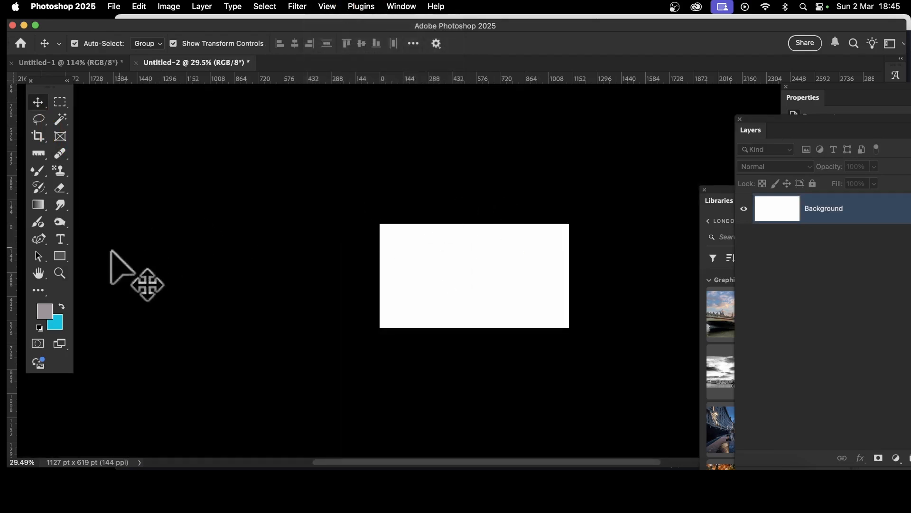
# Step: Draw a paragraph text box across the canvas, filling it with placeholder text
pyautogui.click(60, 272)
pyautogui.moveTo(514, 266); pyautogui.dragTo(527, 295)
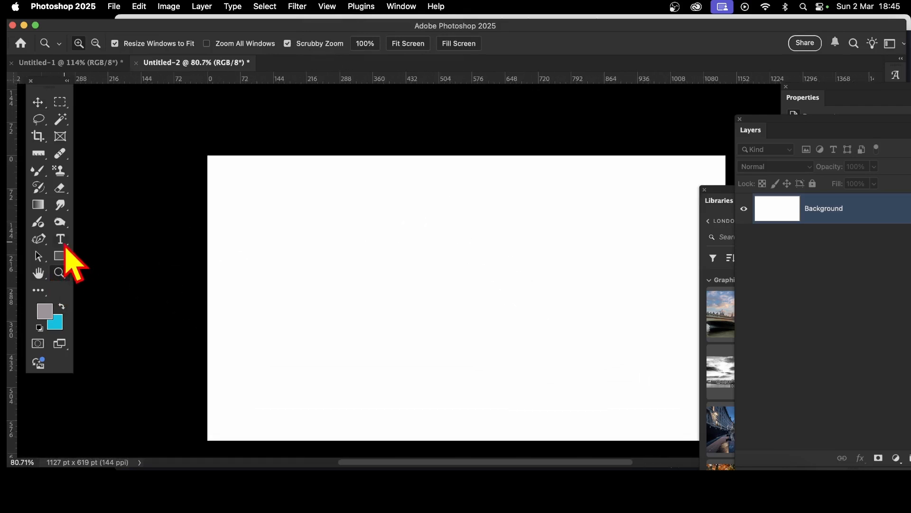
pyautogui.moveTo(66, 247); pyautogui.dragTo(114, 241)
pyautogui.moveTo(217, 182); pyautogui.dragTo(709, 427)
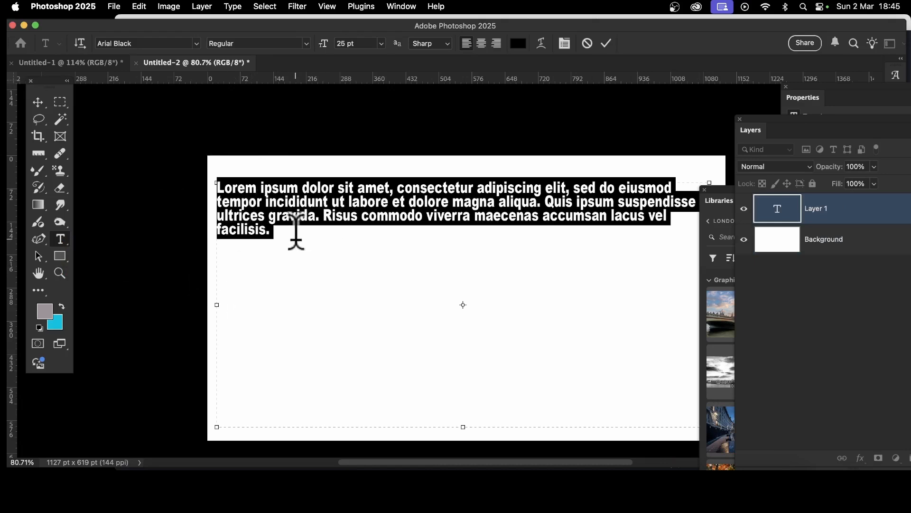
# Step: Paste the placeholder paragraph three more times into the text, end it with LONDON, and commit the text
pyautogui.click(295, 237)
pyautogui.moveTo(286, 233)
pyautogui.mouseDown()
pyautogui.moveTo(269, 228)
pyautogui.moveTo(291, 233)
pyautogui.mouseUp()
pyautogui.click(291, 233)
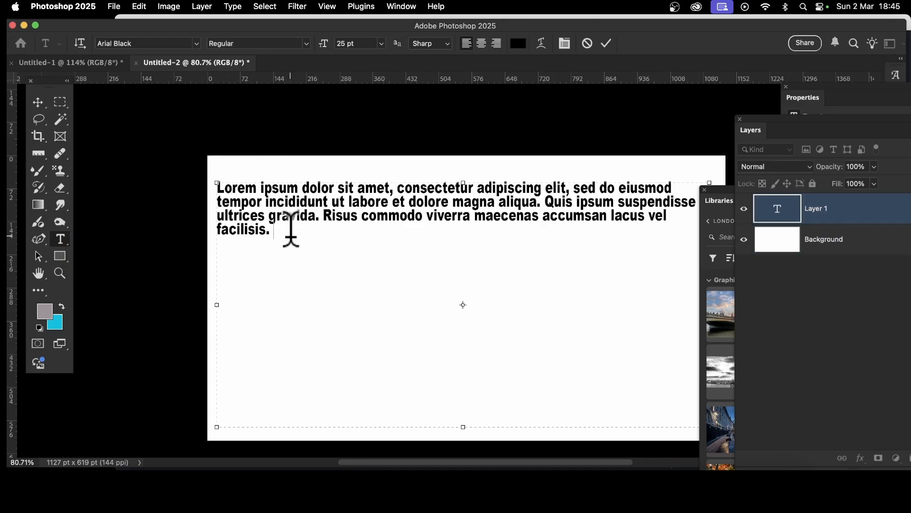
pyautogui.press('super+a')
pyautogui.press('super+c')
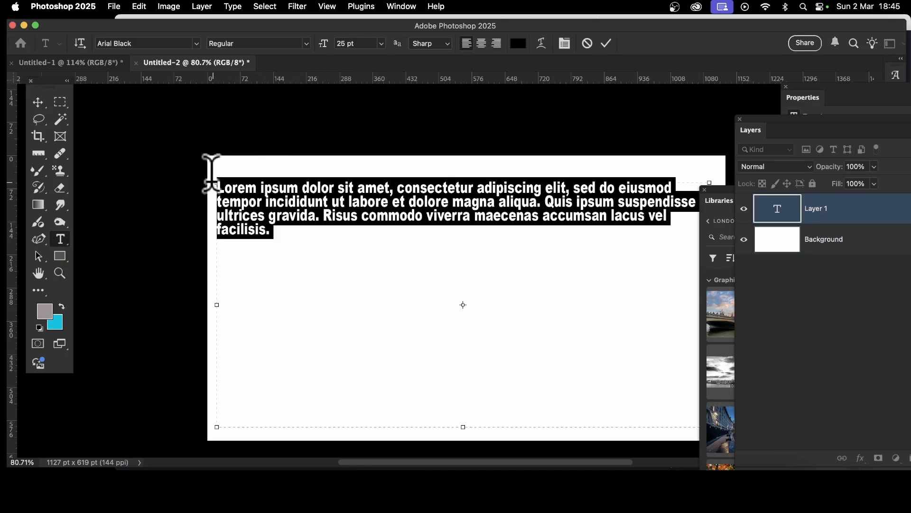
pyautogui.click(287, 235)
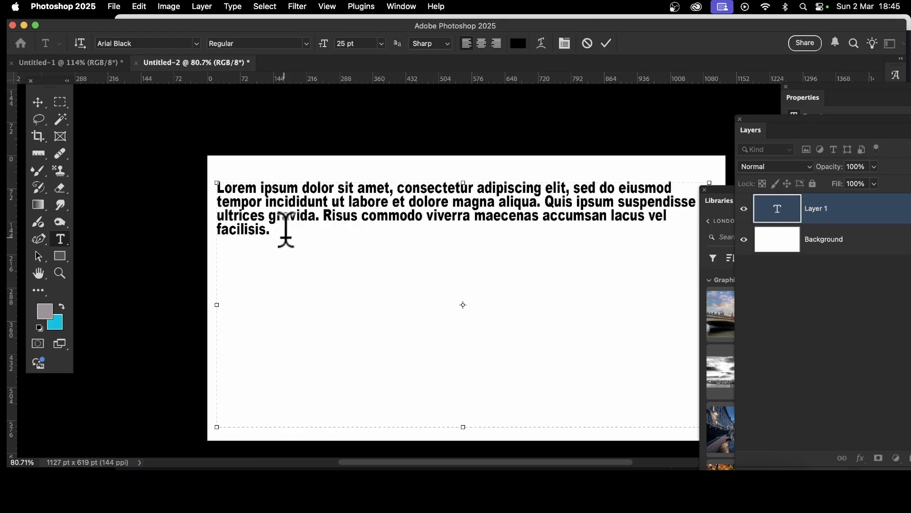
pyautogui.press('super+v')
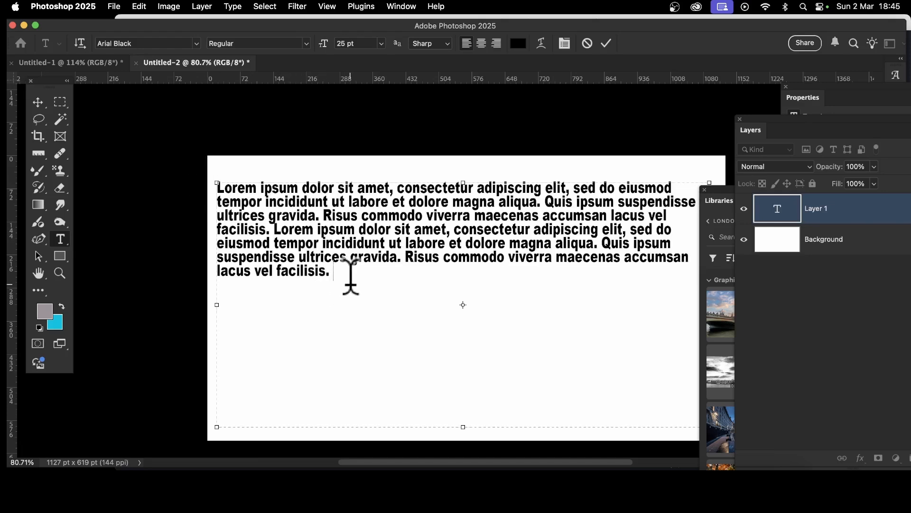
pyautogui.press('super+v')
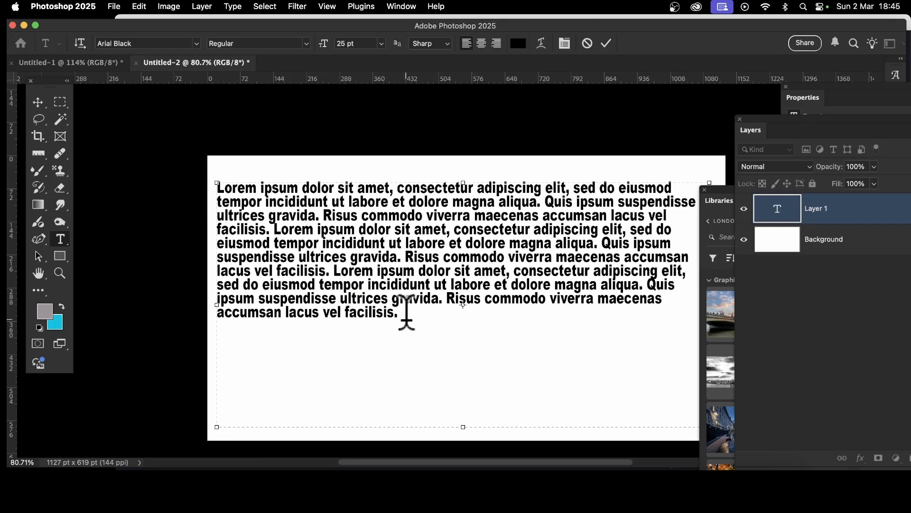
pyautogui.press('super+v')
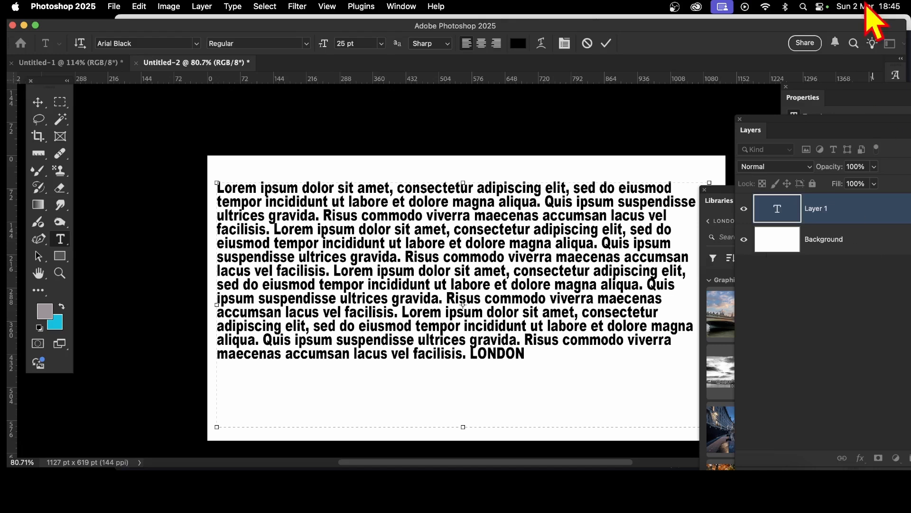
pyautogui.click(607, 43)
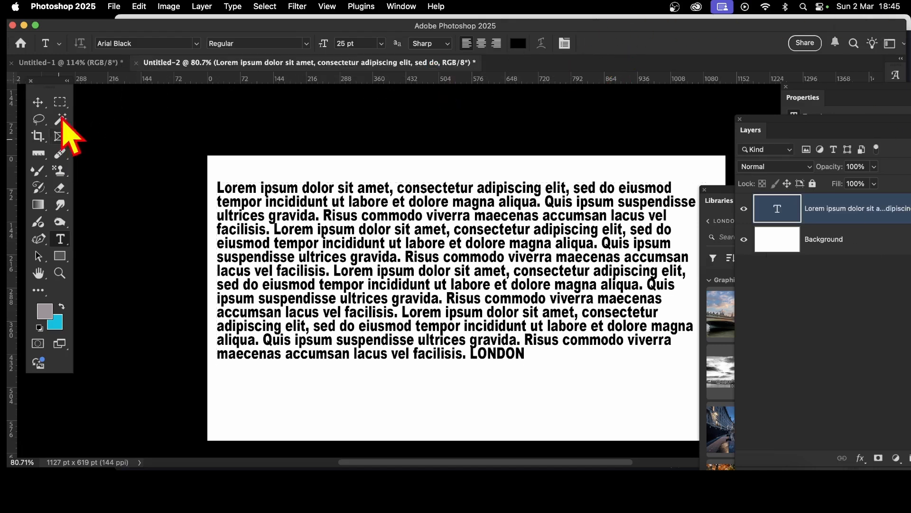
# Step: Move the text layer up and scale it to about 143.56% so it overflows the canvas
pyautogui.click(38, 102)
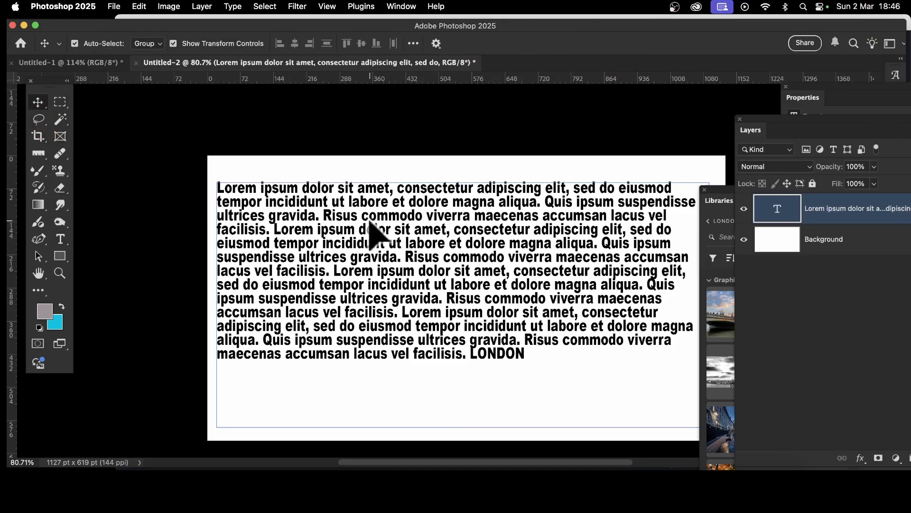
pyautogui.moveTo(372, 230); pyautogui.dragTo(371, 208)
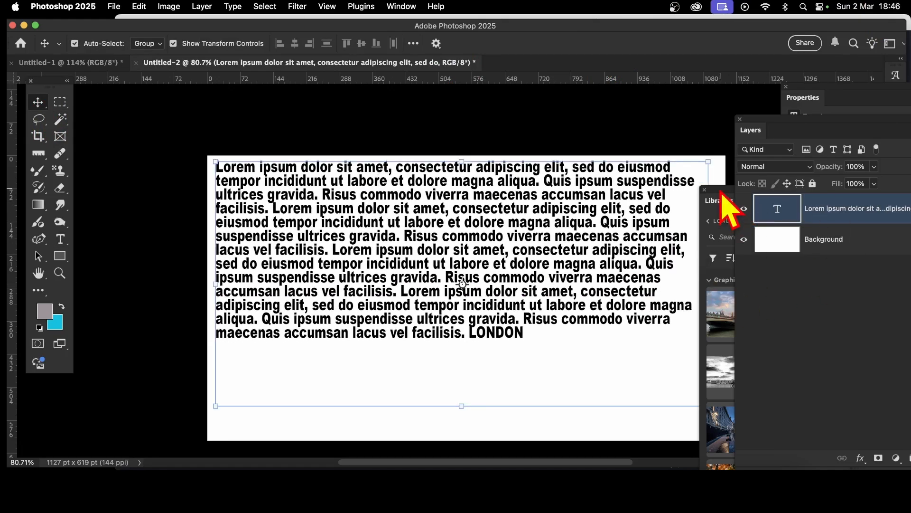
pyautogui.moveTo(726, 202); pyautogui.dragTo(752, 205)
pyautogui.moveTo(710, 404); pyautogui.dragTo(883, 448)
pyautogui.moveTo(853, 476); pyautogui.dragTo(854, 477)
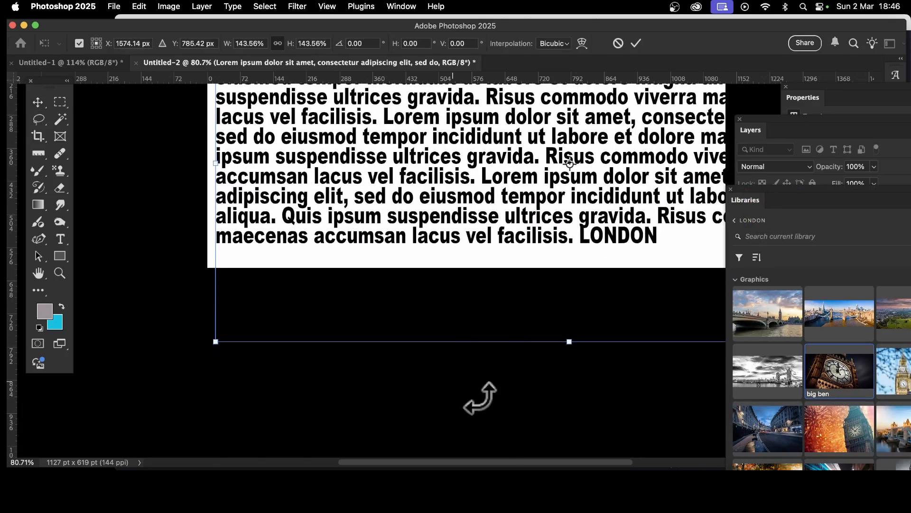
pyautogui.scroll(3, 499, 387)
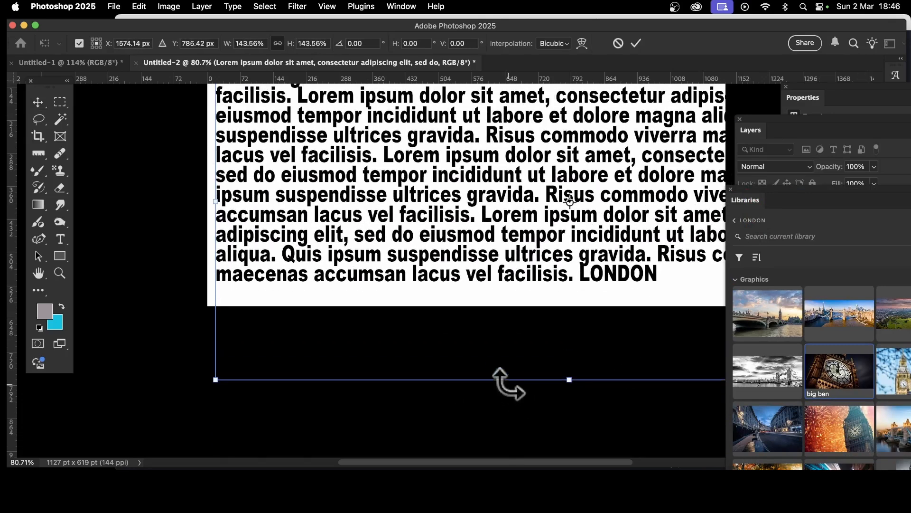
pyautogui.click(637, 44)
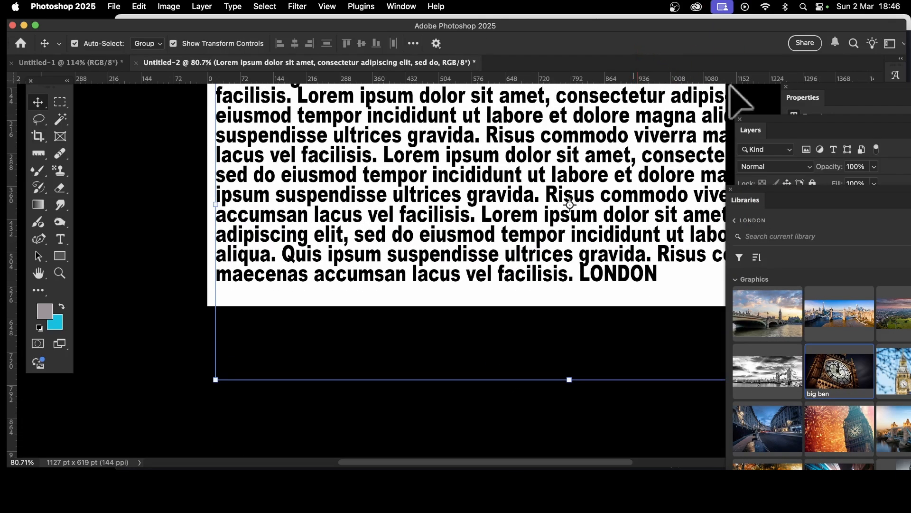
# Step: Open Extract from Image from the library's add options to build a pattern from the document
pyautogui.moveTo(801, 121); pyautogui.dragTo(537, 284)
pyautogui.moveTo(765, 190); pyautogui.dragTo(449, 98)
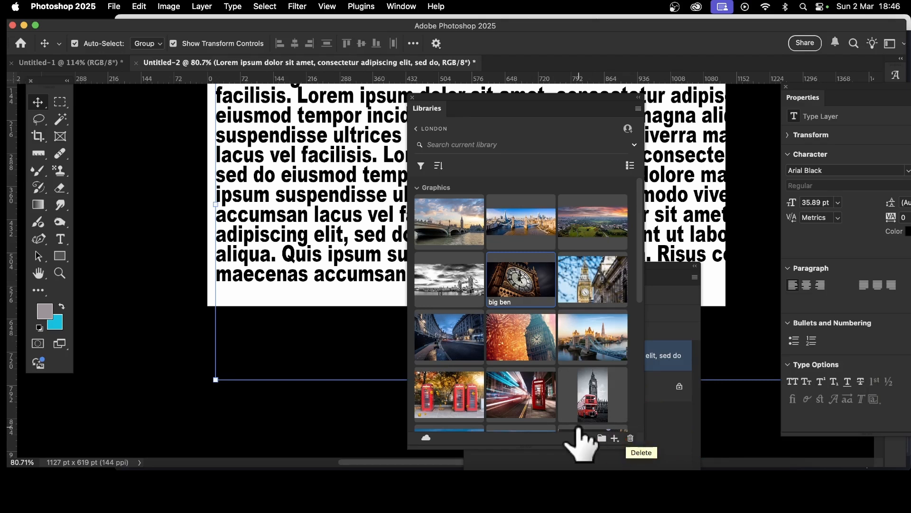
pyautogui.click(616, 440)
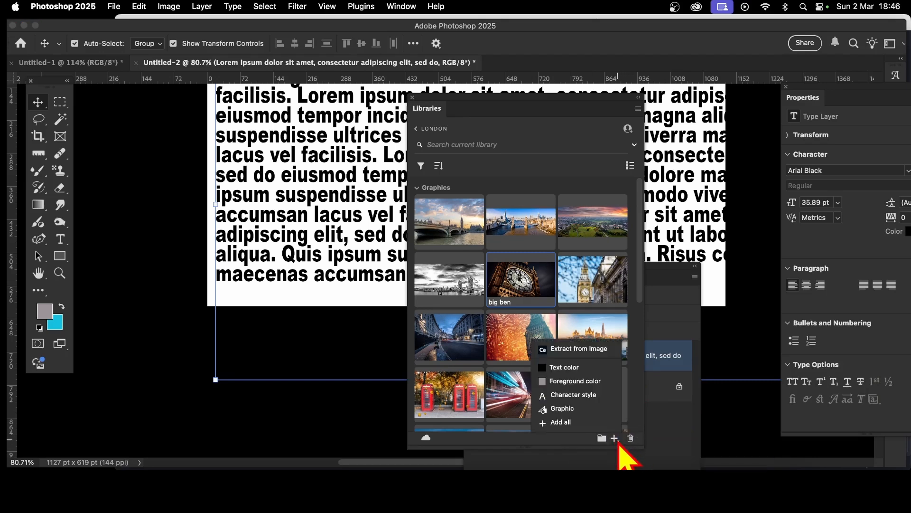
pyautogui.click(577, 348)
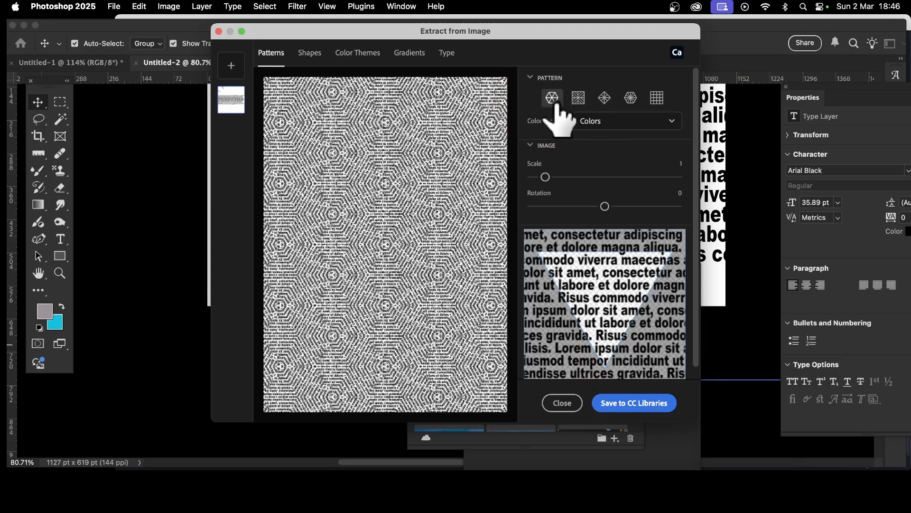
# Step: Select the second pattern layout and set the pattern scale to 3.9
pyautogui.click(578, 98)
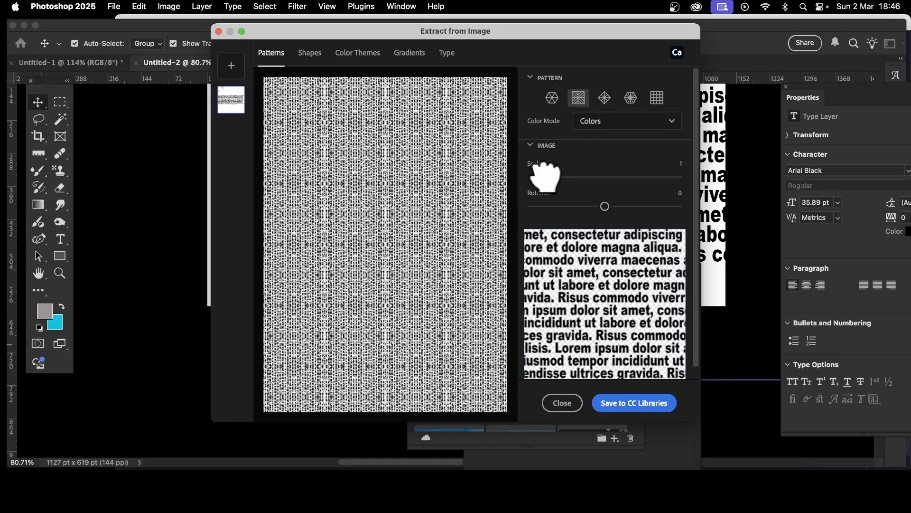
pyautogui.moveTo(545, 176); pyautogui.dragTo(586, 176)
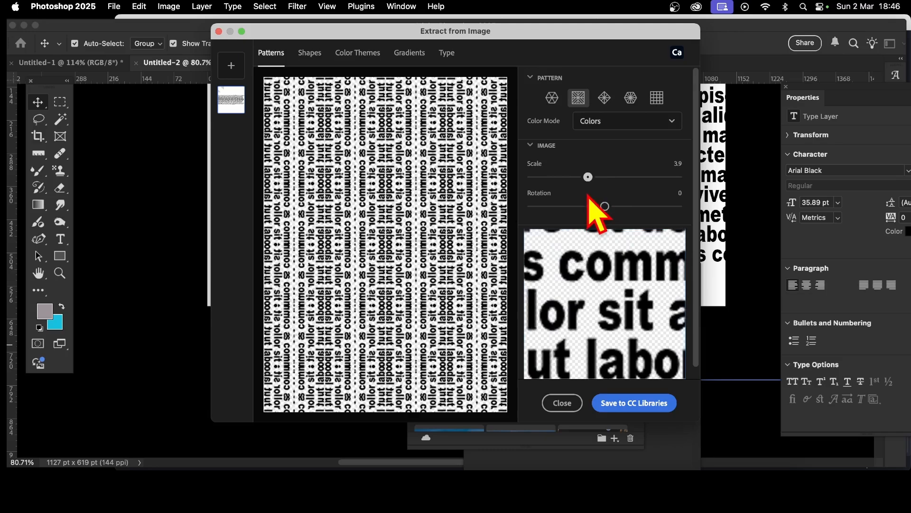
# Step: Try different pattern rotations, returning the rotation to 0
pyautogui.moveTo(604, 205)
pyautogui.mouseDown()
pyautogui.moveTo(582, 205)
pyautogui.moveTo(598, 207)
pyautogui.mouseUp()
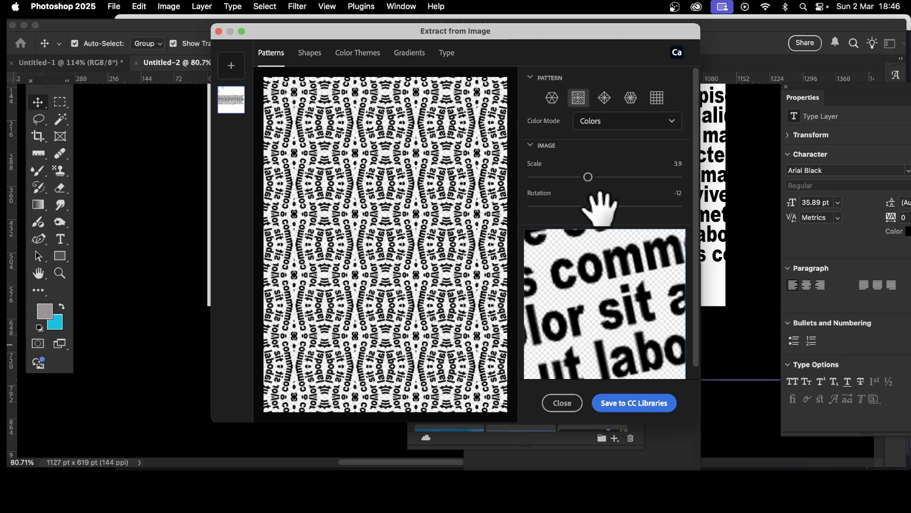
pyautogui.moveTo(600, 206); pyautogui.dragTo(602, 206)
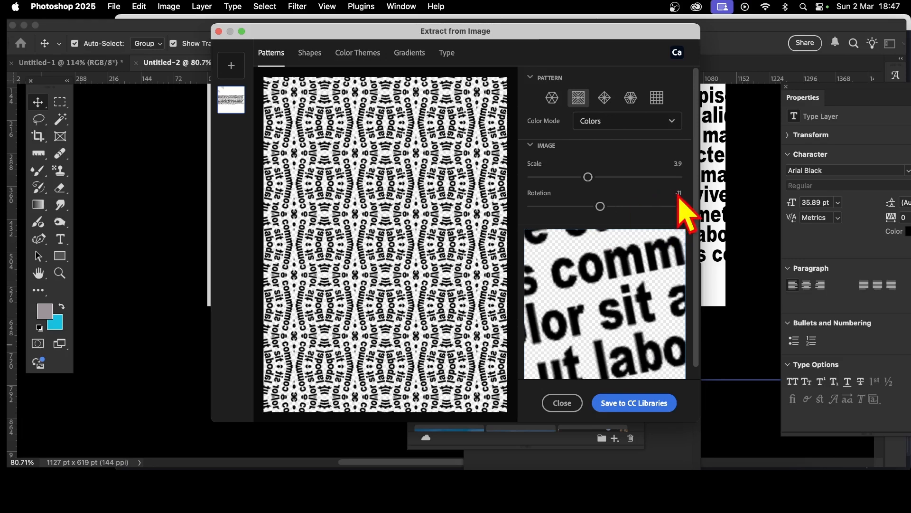
pyautogui.moveTo(601, 206); pyautogui.dragTo(604, 206)
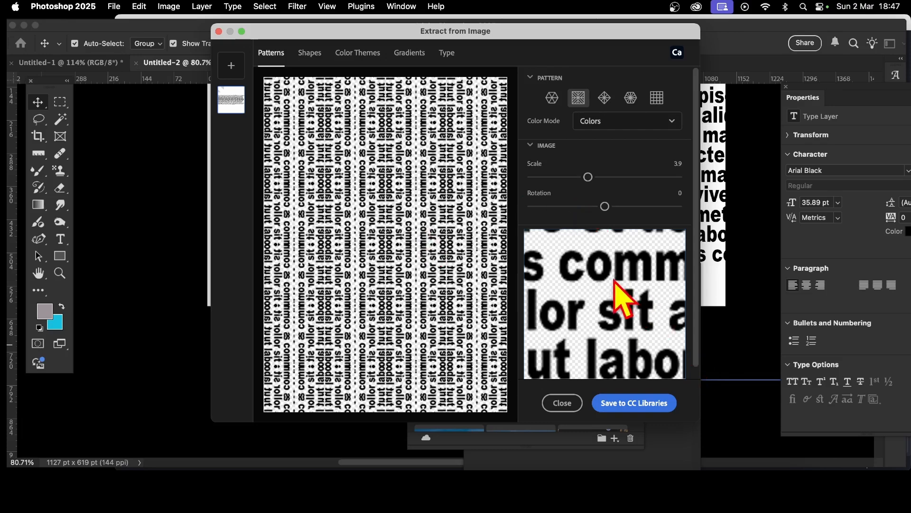
# Step: Shift the sampled area of the text in the pattern preview and save the pattern to CC Libraries
pyautogui.moveTo(615, 291); pyautogui.dragTo(637, 299)
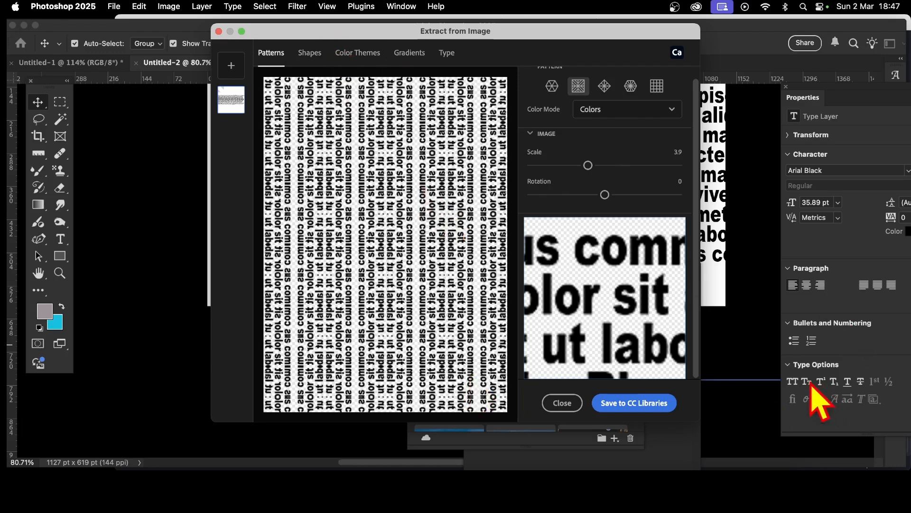
pyautogui.click(660, 404)
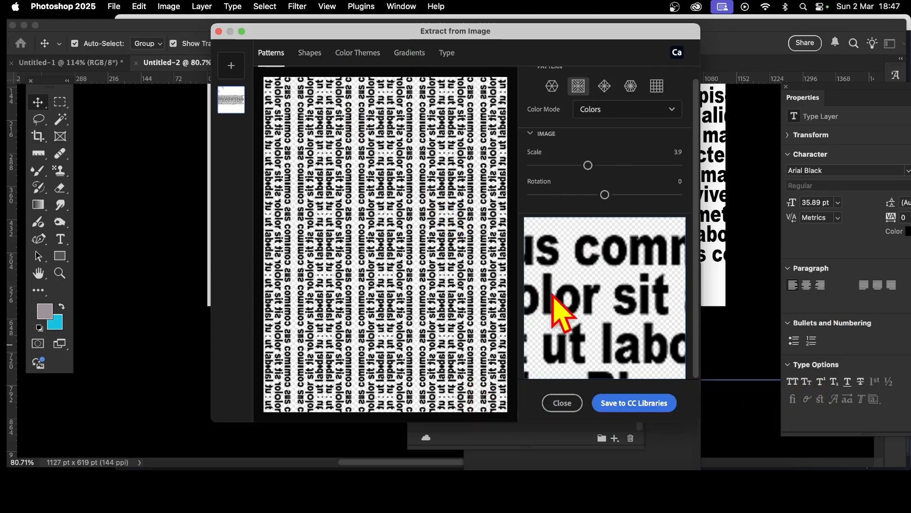
# Step: Shift the sampled area to a different part of the text, save it as a second library pattern, and close the dialog
pyautogui.moveTo(559, 305); pyautogui.dragTo(639, 265)
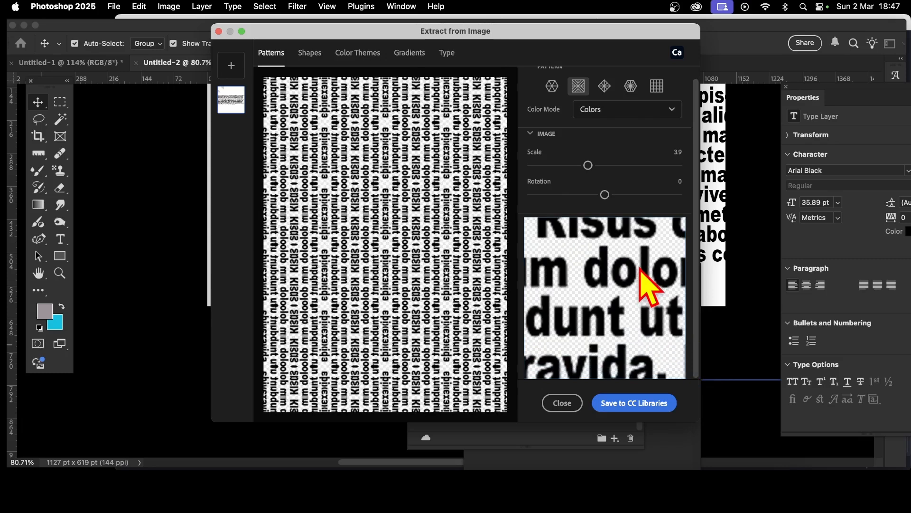
pyautogui.click(634, 402)
pyautogui.click(562, 402)
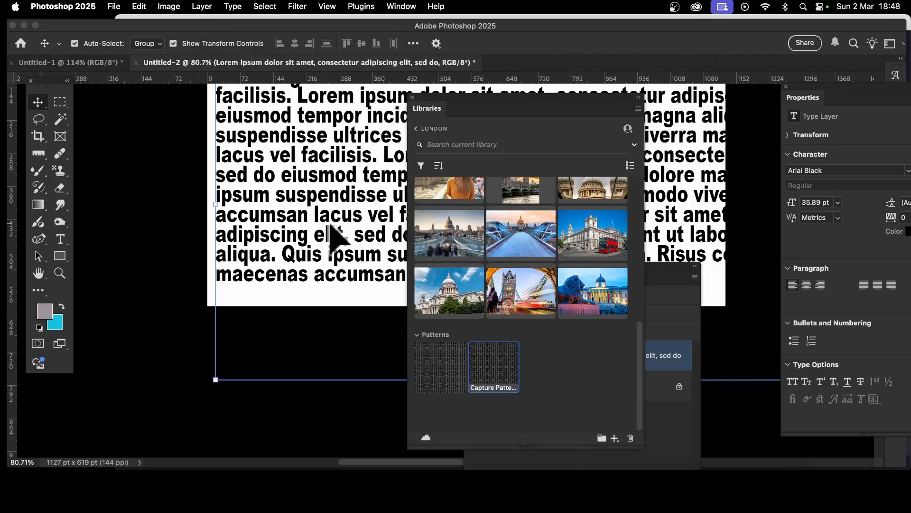
# Step: Delete the lorem ipsum text layer from the document
pyautogui.moveTo(492, 102); pyautogui.dragTo(548, 70)
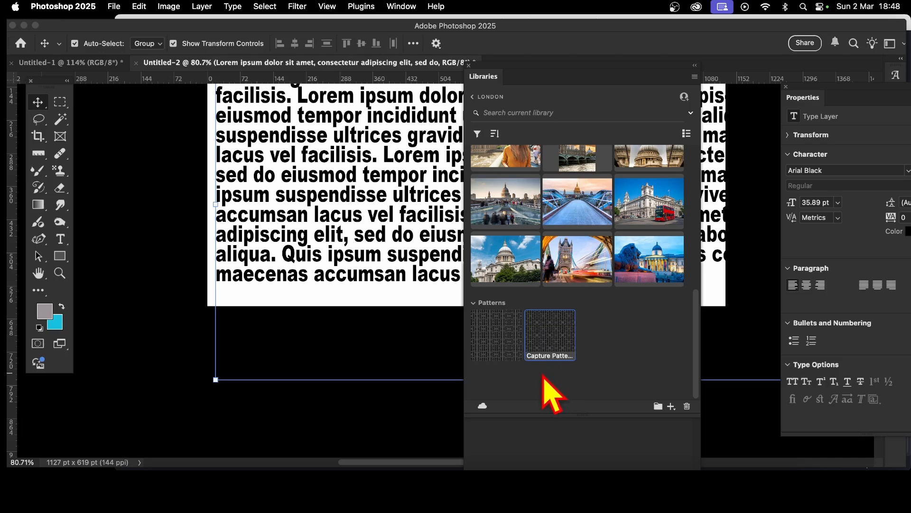
pyautogui.press('Delete')
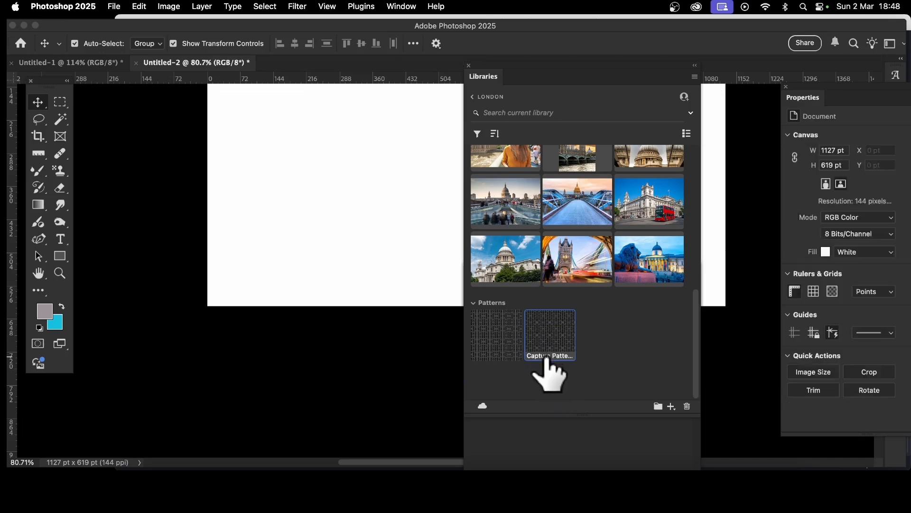
# Step: Create a pattern preset from the first saved library pattern
pyautogui.moveTo(516, 68); pyautogui.dragTo(597, 79)
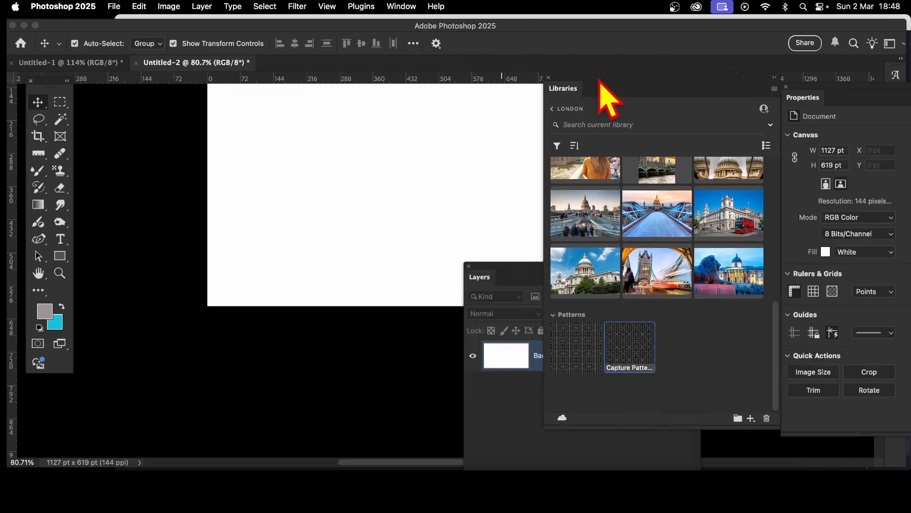
pyautogui.click(497, 270)
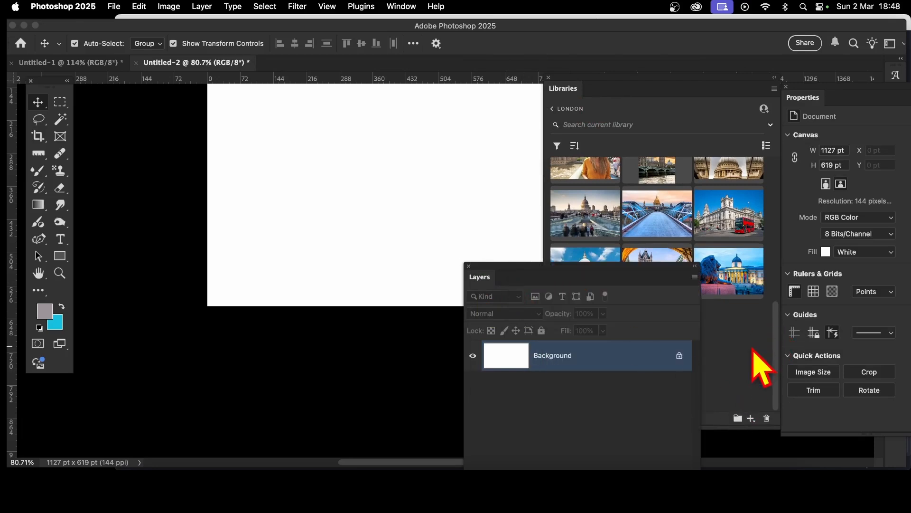
pyautogui.click(759, 366)
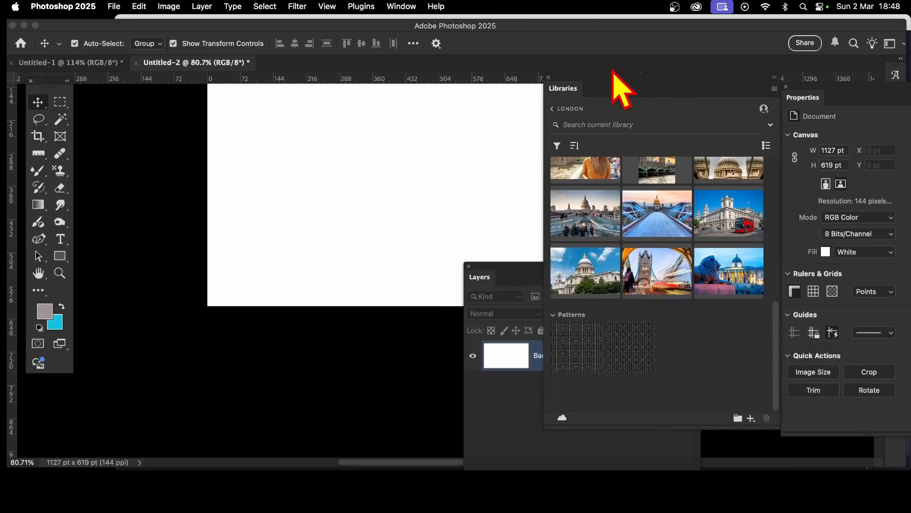
pyautogui.rightClick(588, 343)
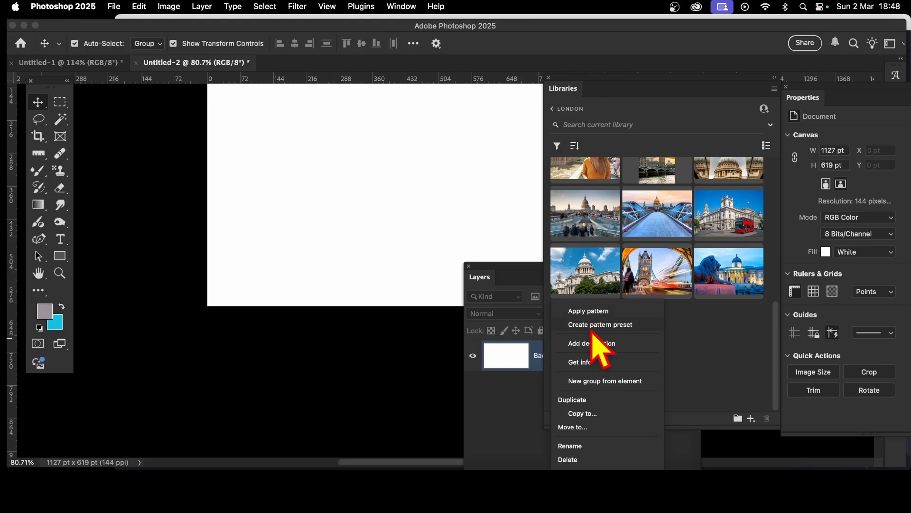
pyautogui.click(600, 325)
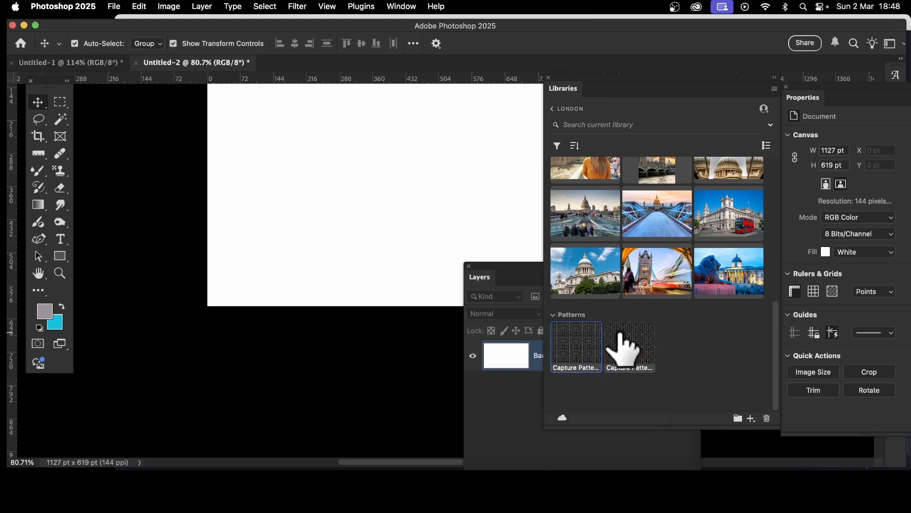
# Step: Apply the second library pattern to the document as a pattern fill layer with default settings
pyautogui.rightClick(612, 344)
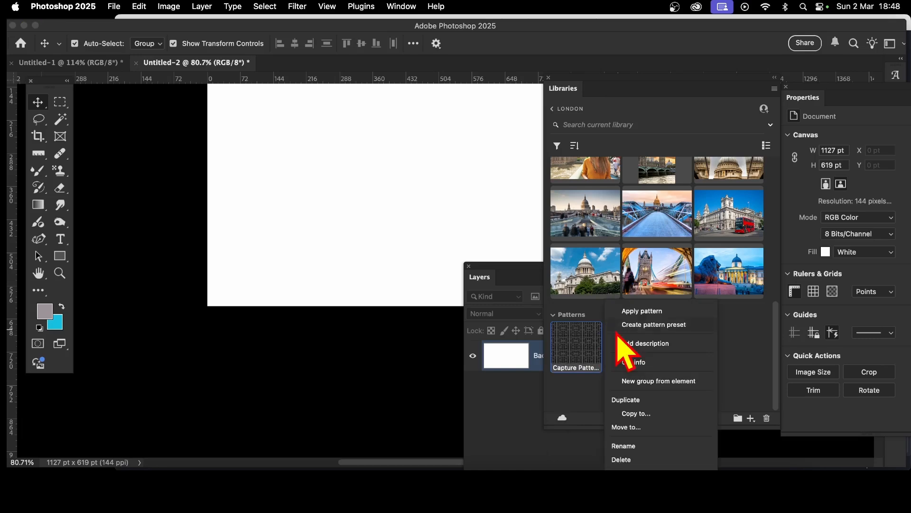
pyautogui.click(584, 406)
pyautogui.click(642, 347)
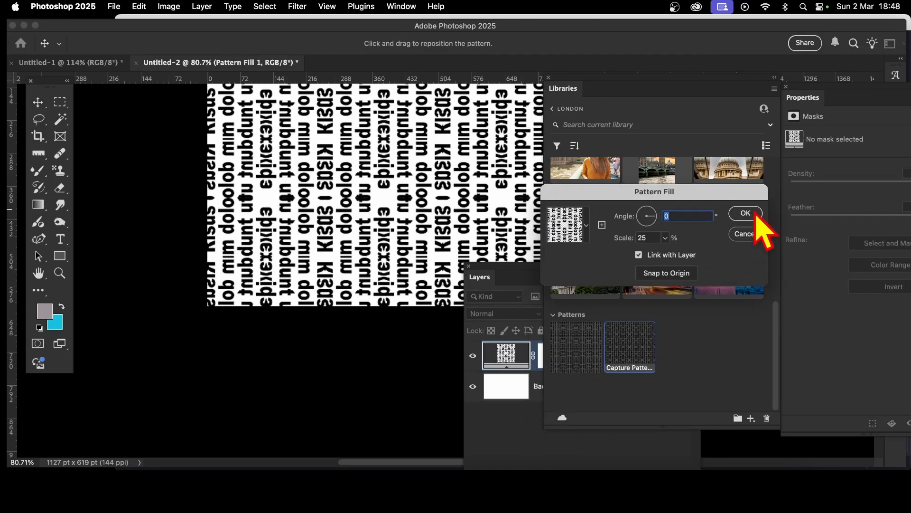
pyautogui.click(747, 213)
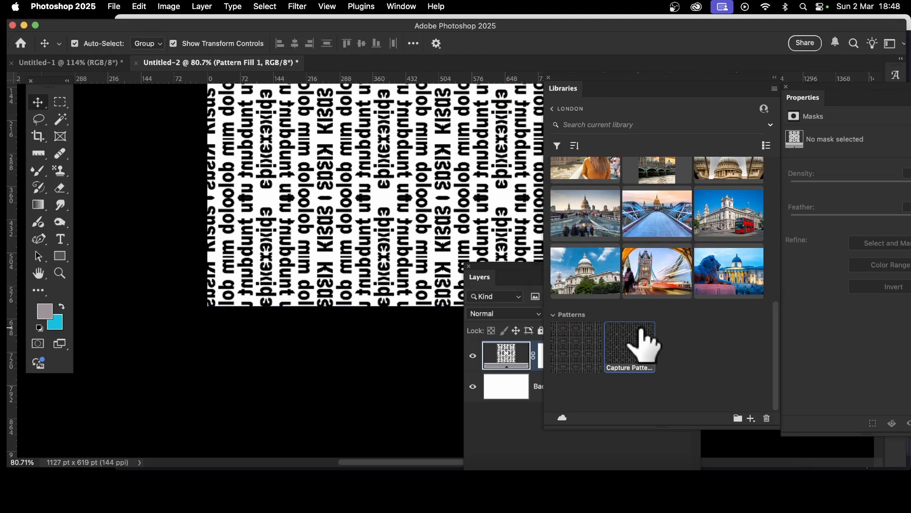
# Step: Create a pattern preset from the second library pattern and delete the pattern fill layer
pyautogui.rightClick(637, 352)
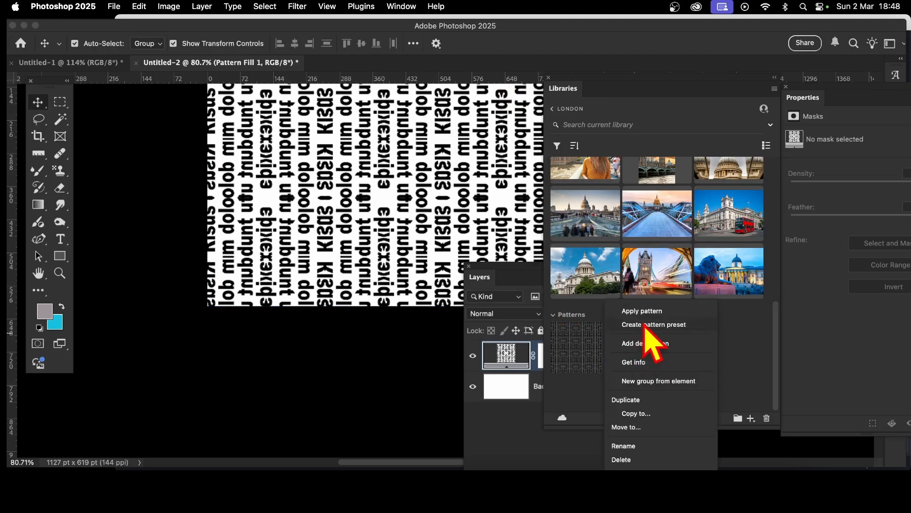
pyautogui.click(645, 325)
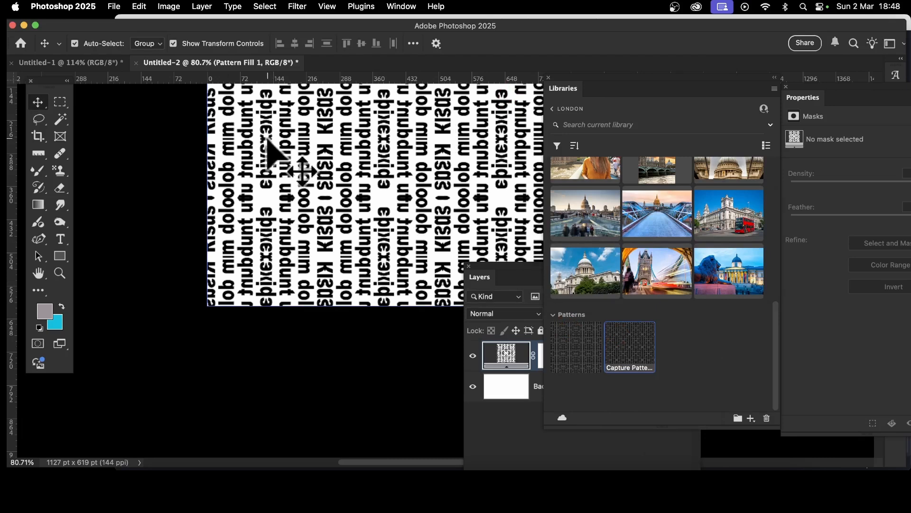
pyautogui.press('BackSpace')
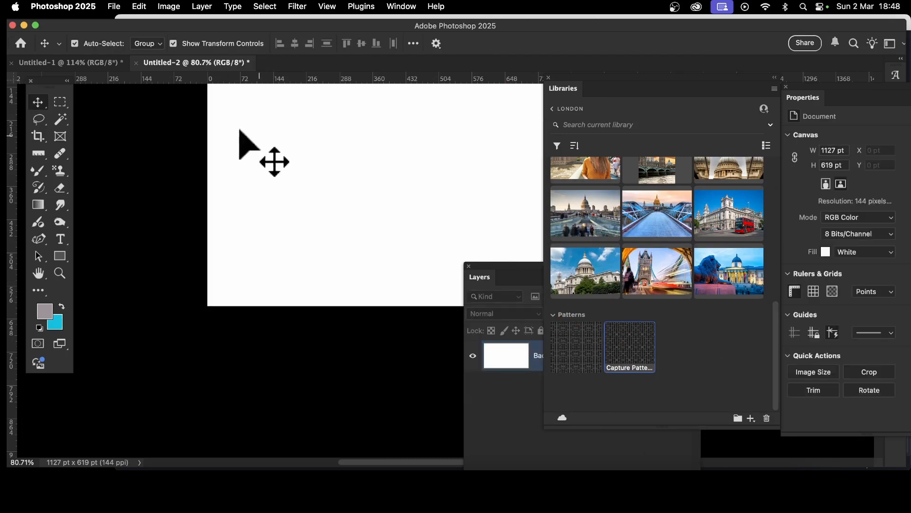
pyautogui.click(517, 268)
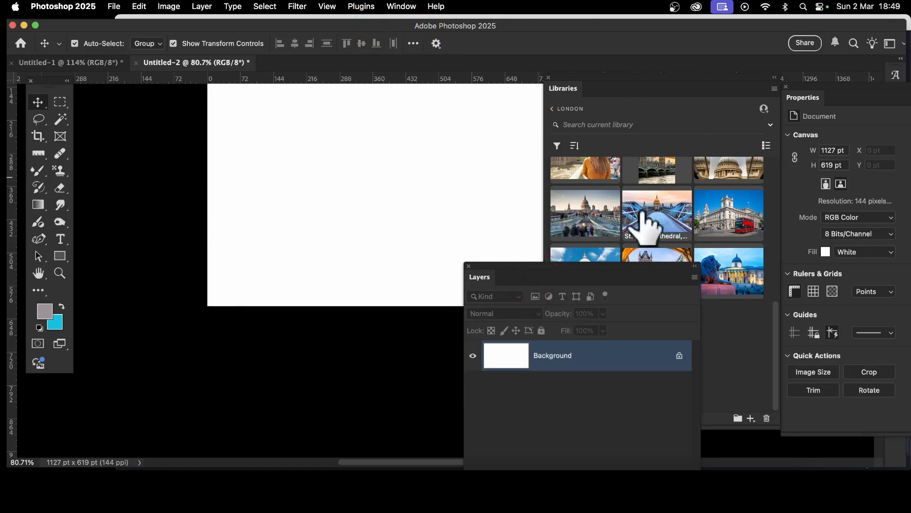
# Step: Open the Patterns panel and drag the newest text pattern preset onto the canvas as a pattern fill
pyautogui.click(400, 7)
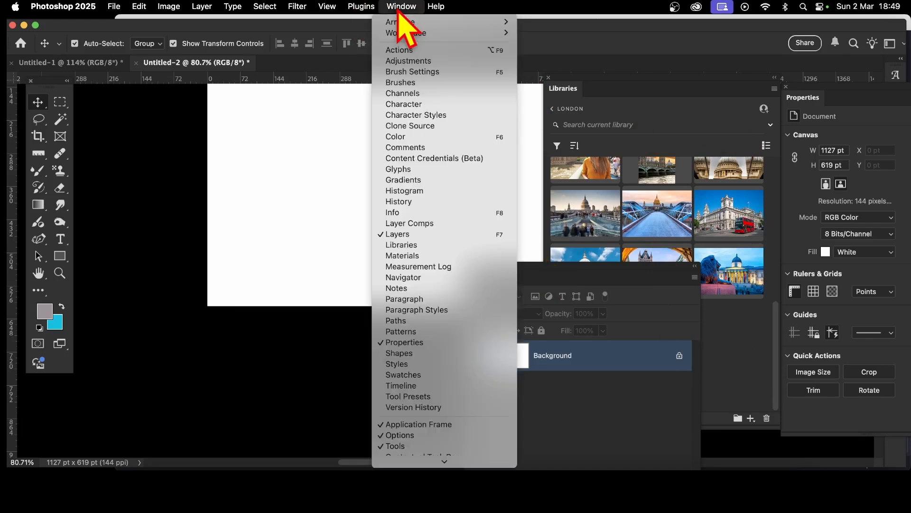
pyautogui.click(429, 332)
pyautogui.scroll(-10, 614, 342)
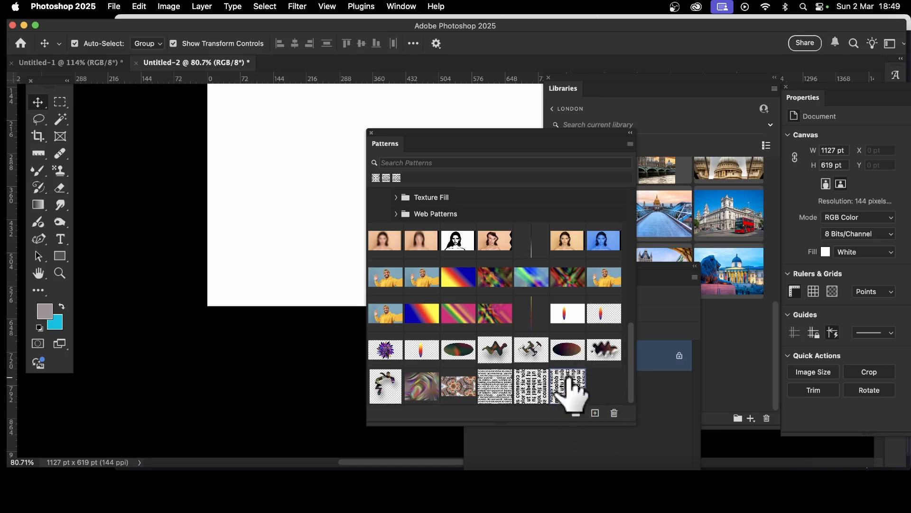
pyautogui.moveTo(565, 387); pyautogui.dragTo(274, 203)
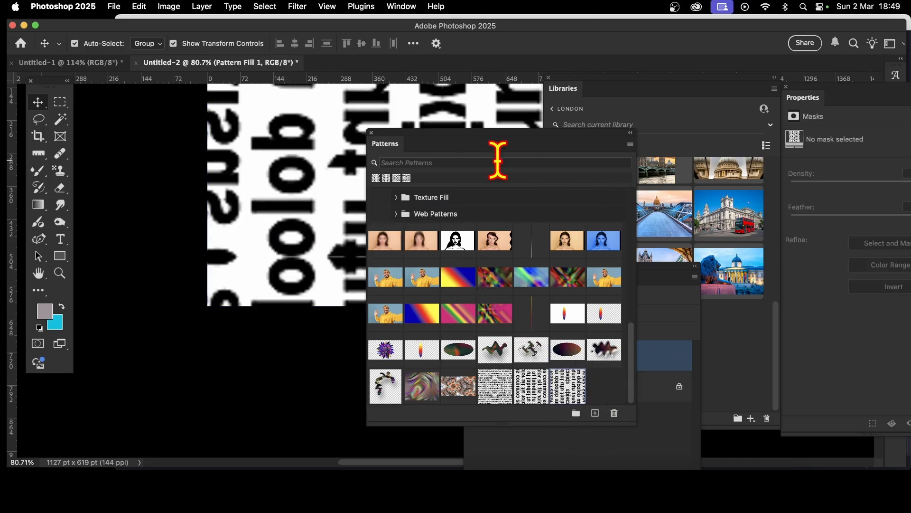
# Step: Edit the pattern fill, setting its scale to 4% and its angle to -73.08°
pyautogui.moveTo(470, 145); pyautogui.dragTo(814, 236)
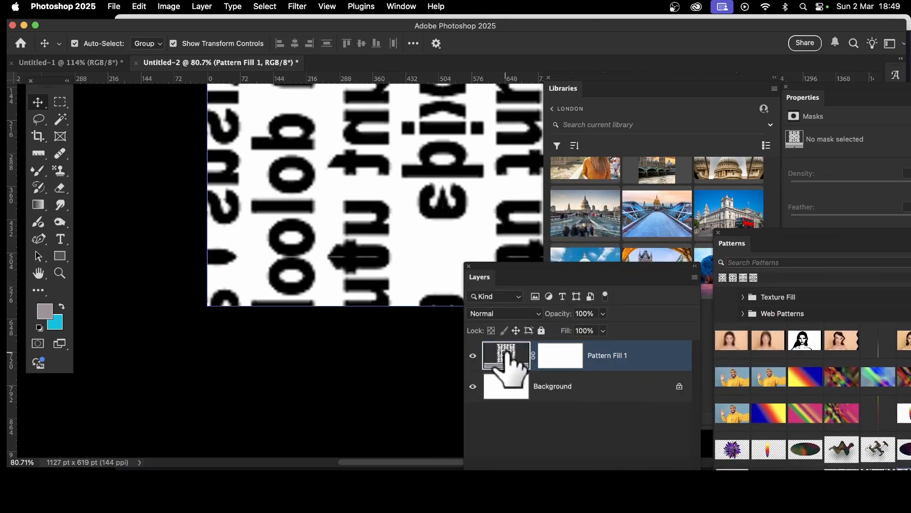
pyautogui.doubleClick(514, 357)
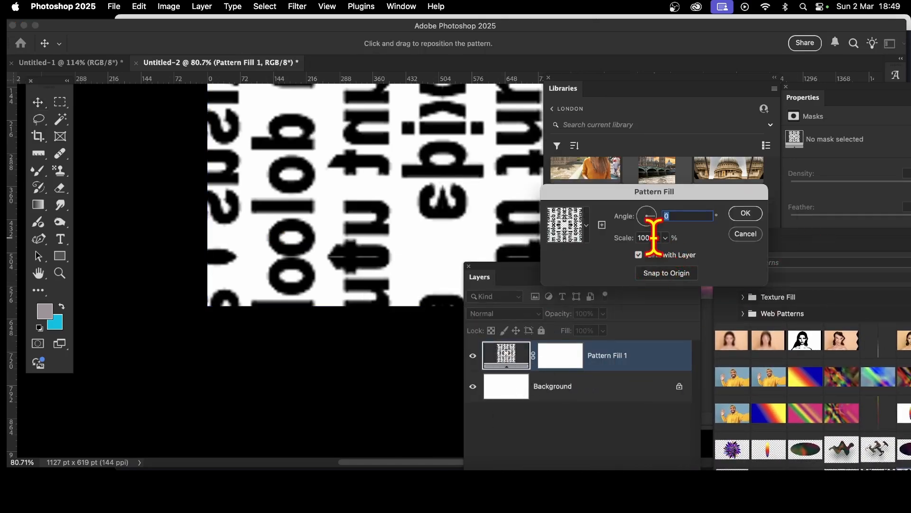
pyautogui.press('Tab')
pyautogui.write('10')
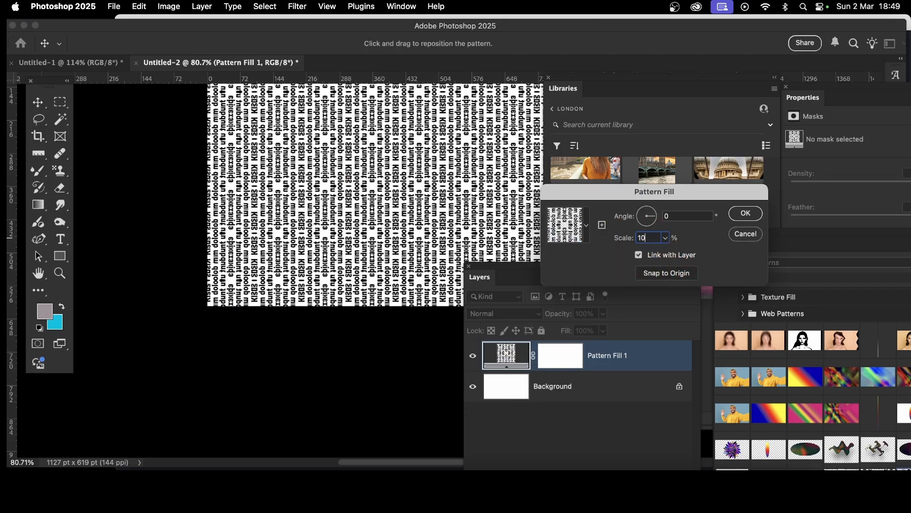
pyautogui.doubleClick(643, 237)
pyautogui.write('4')
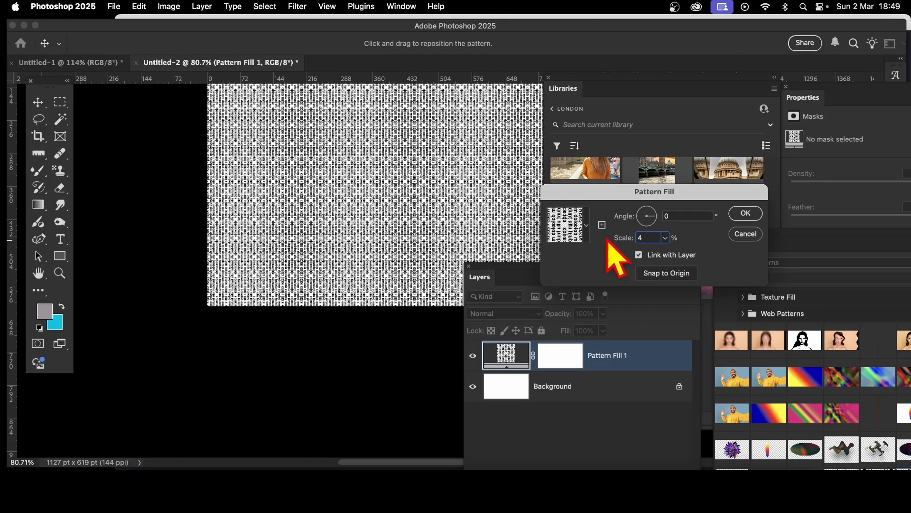
pyautogui.moveTo(482, 179); pyautogui.dragTo(341, 243)
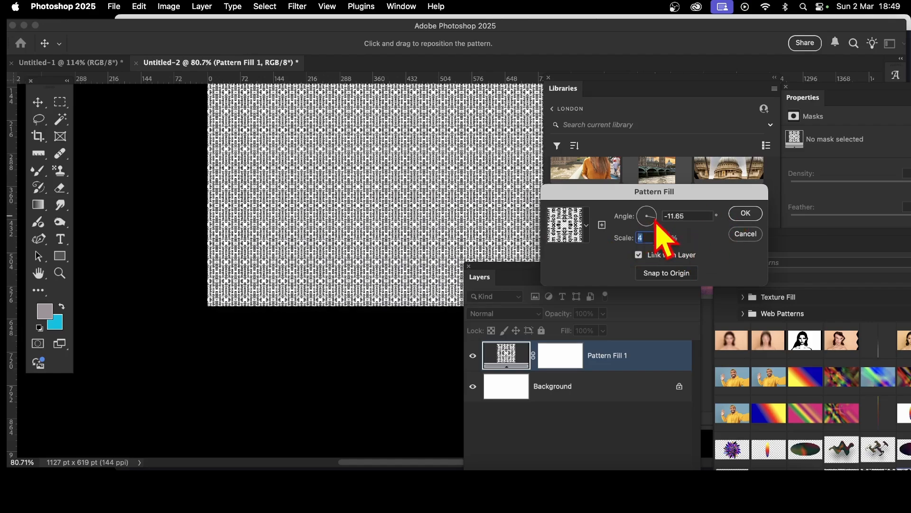
pyautogui.press('Tab')
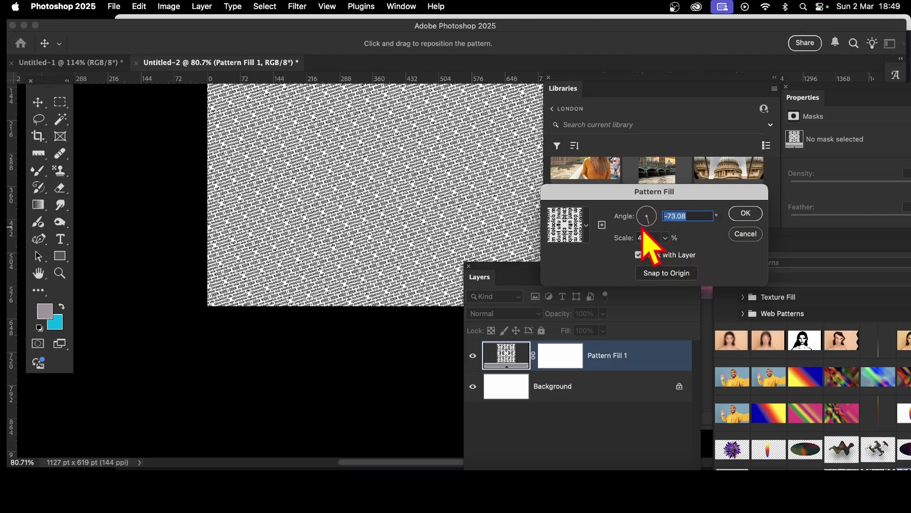
pyautogui.click(744, 214)
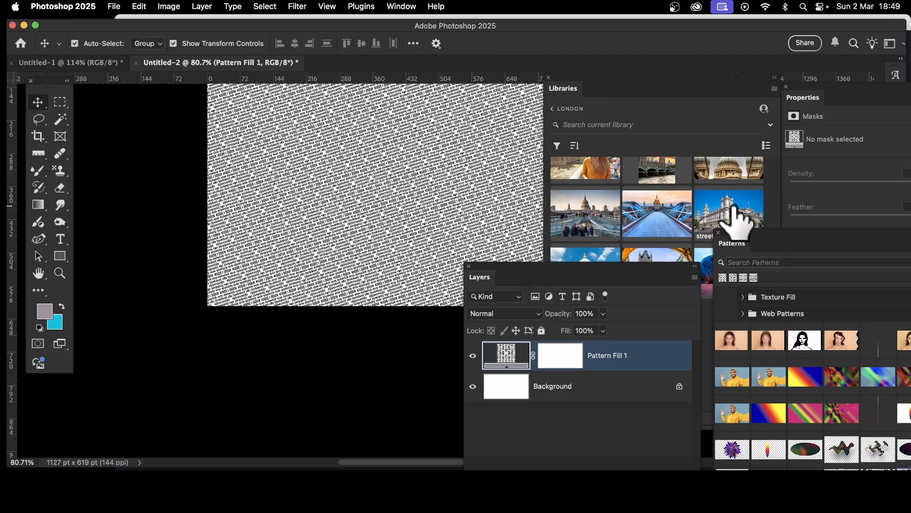
# Step: Lower the pattern fill layer's opacity to 20%
pyautogui.moveTo(525, 279); pyautogui.dragTo(452, 348)
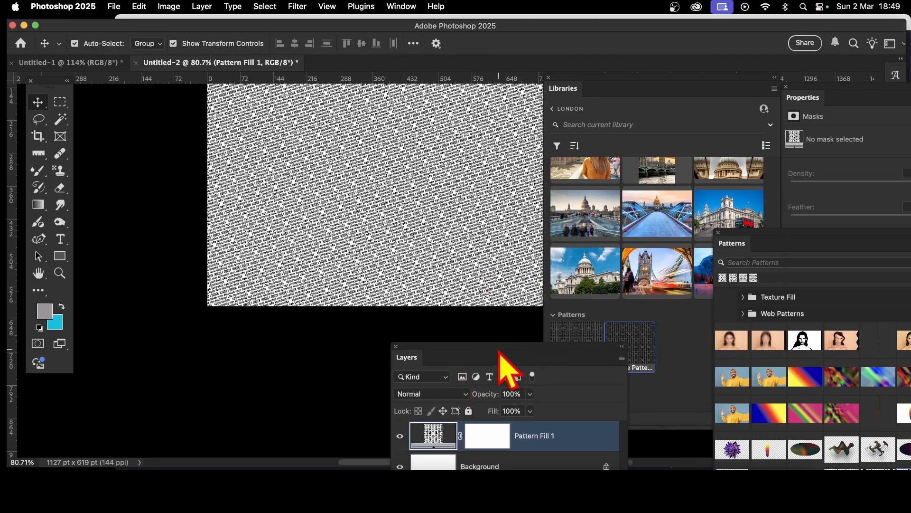
pyautogui.moveTo(500, 351); pyautogui.dragTo(564, 216)
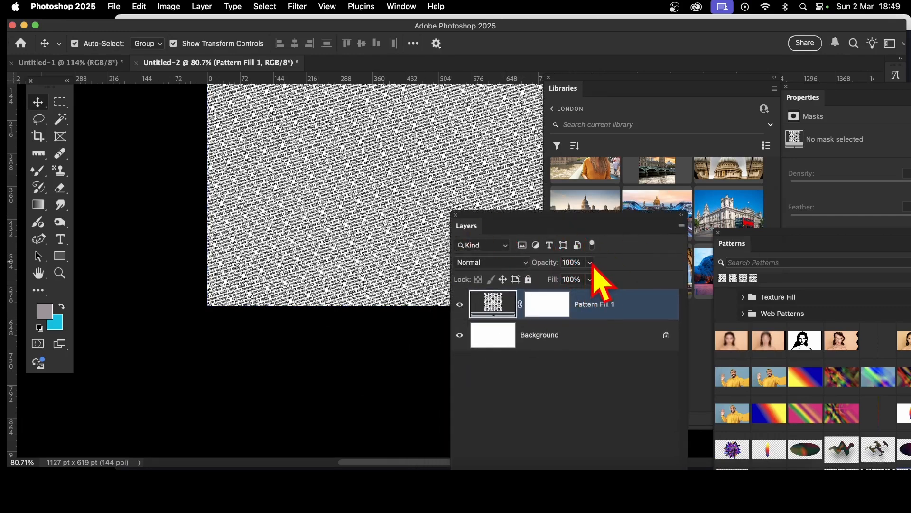
pyautogui.moveTo(579, 279); pyautogui.dragTo(546, 279)
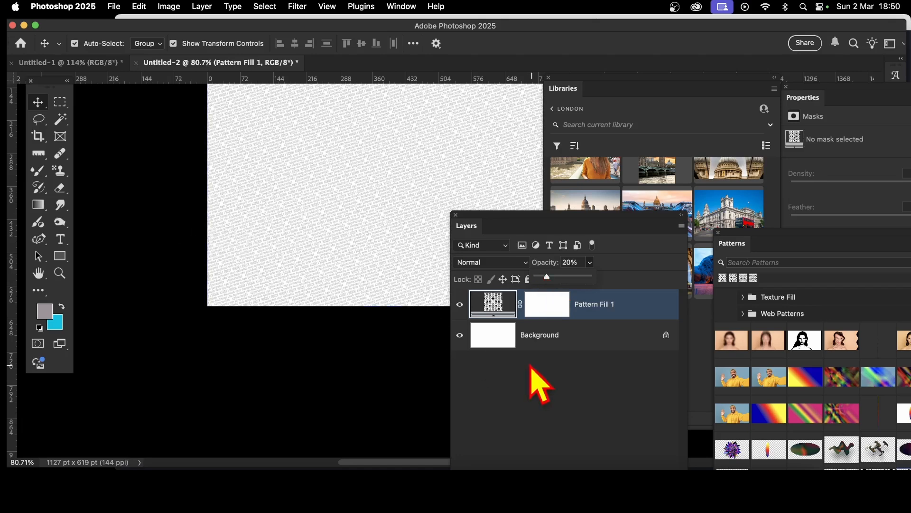
pyautogui.click(348, 340)
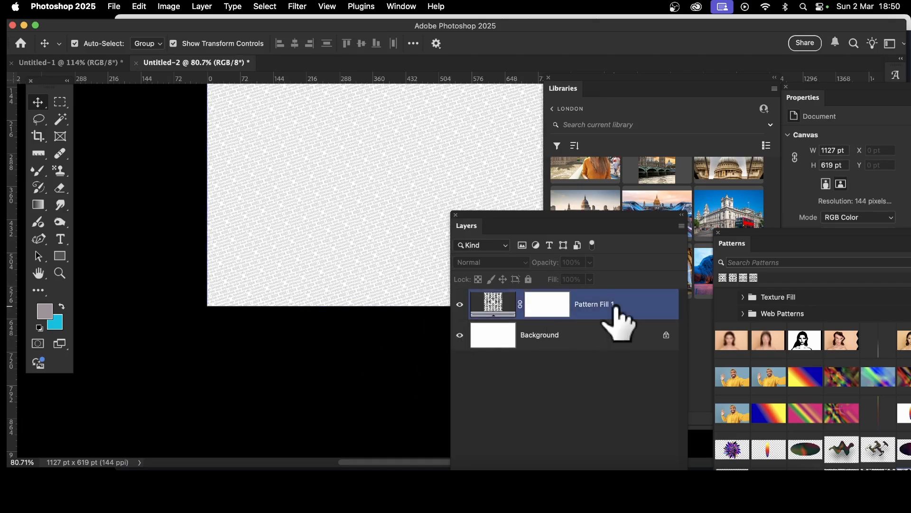
# Step: Place the St. Paul's Cathedral image from the library onto the canvas, scaled to about 21% in the upper-left corner
pyautogui.click(653, 109)
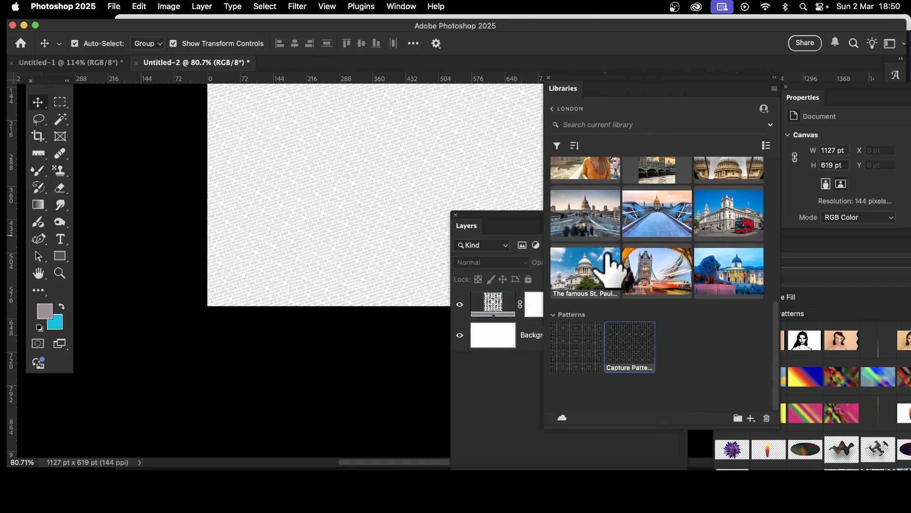
pyautogui.moveTo(603, 294); pyautogui.dragTo(300, 176)
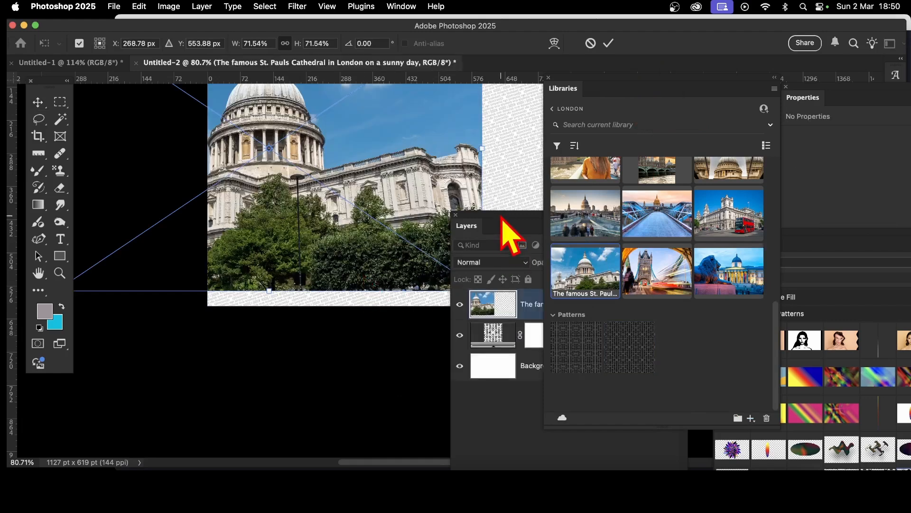
pyautogui.moveTo(502, 220); pyautogui.dragTo(600, 285)
pyautogui.moveTo(487, 297); pyautogui.dragTo(479, 289)
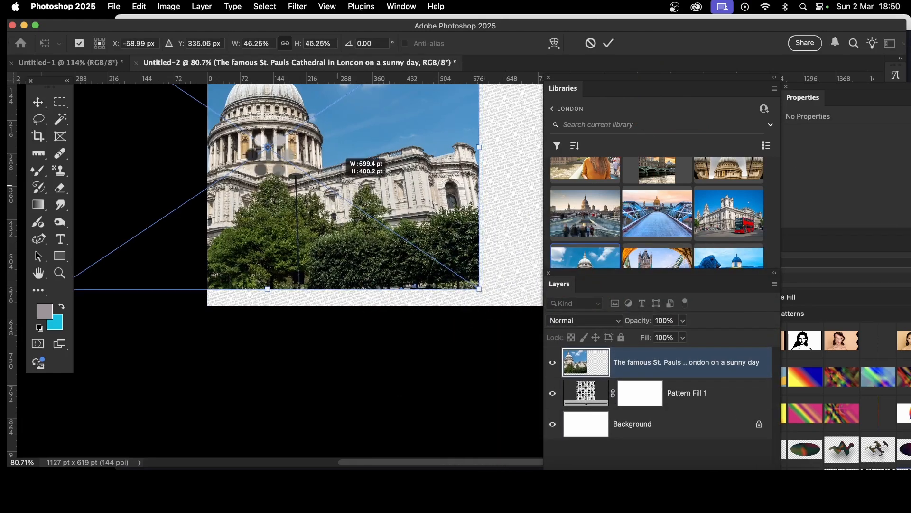
pyautogui.moveTo(337, 185); pyautogui.dragTo(263, 154)
pyautogui.moveTo(213, 132); pyautogui.dragTo(341, 175)
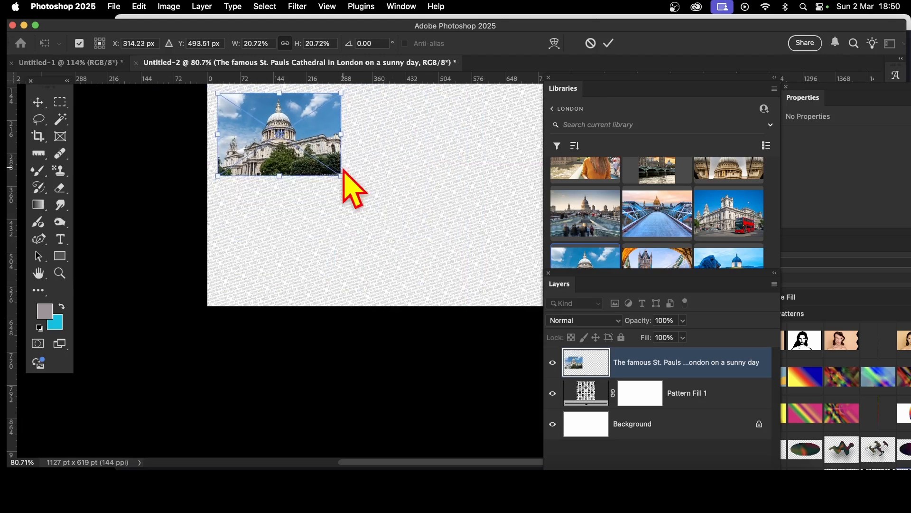
pyautogui.click(609, 44)
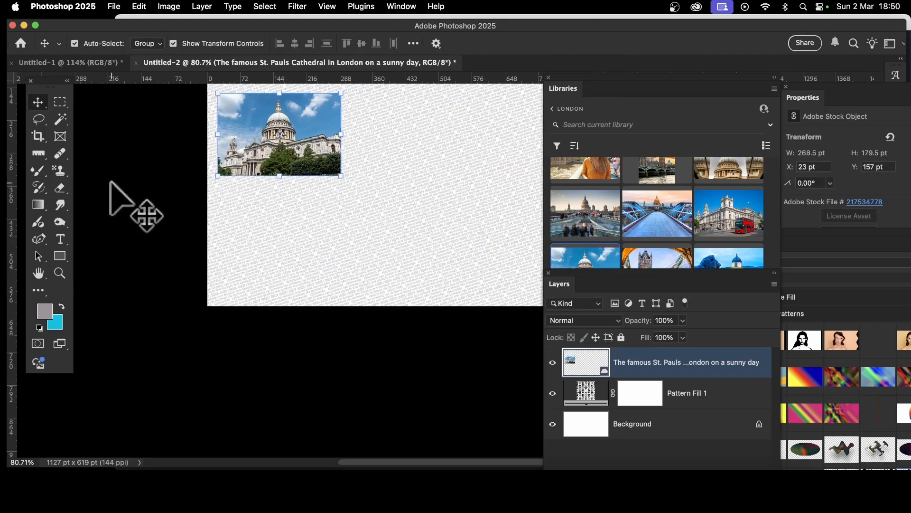
# Step: Duplicate the cathedral photo and move the copy to the canvas's lower-right corner
pyautogui.click(313, 270)
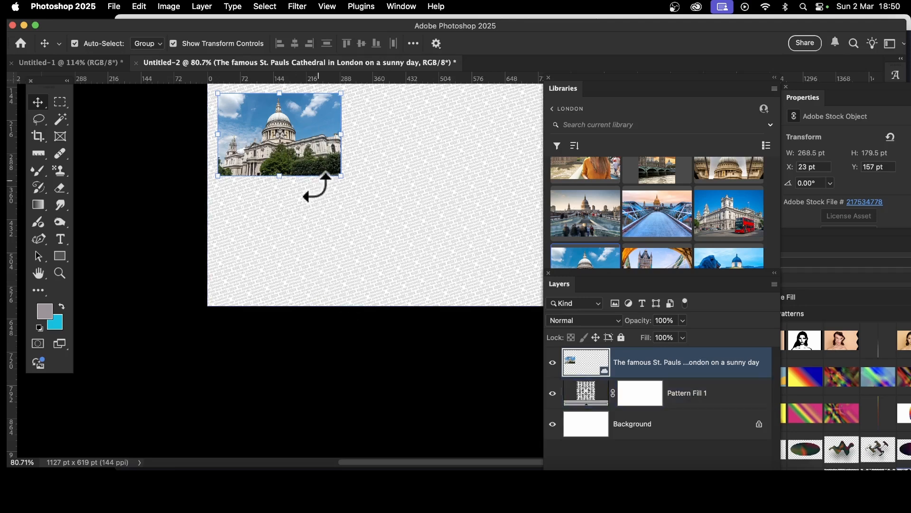
pyautogui.keyDown('alt'); pyautogui.moveTo(311, 138); pyautogui.dragTo(501, 253); pyautogui.keyUp('alt')
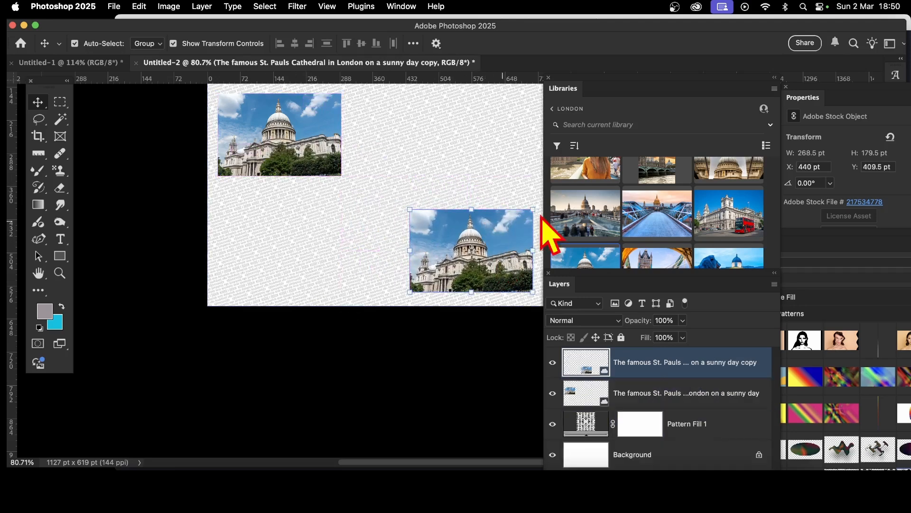
# Step: Add a text box above the pattern fill layer reading "London" in Arial Black 25 pt
pyautogui.click(272, 199)
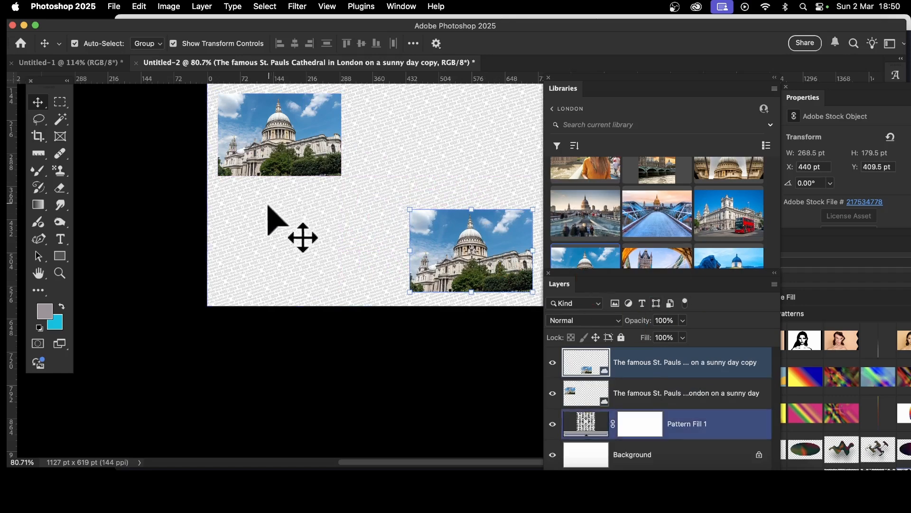
pyautogui.click(57, 240)
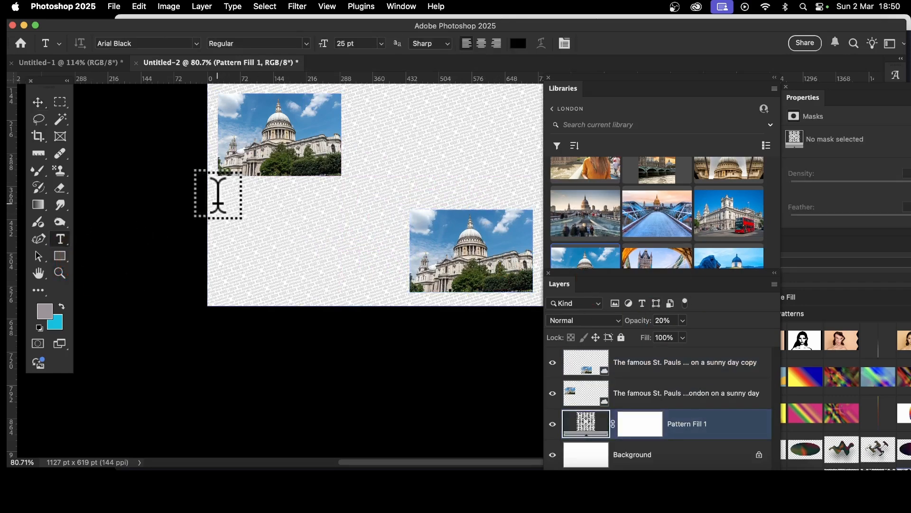
pyautogui.moveTo(218, 205); pyautogui.dragTo(390, 292)
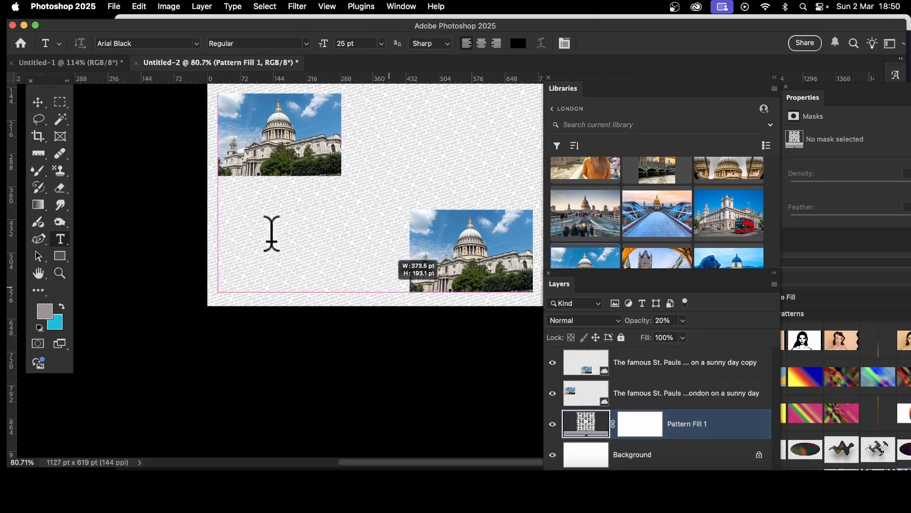
pyautogui.press('BackSpace')
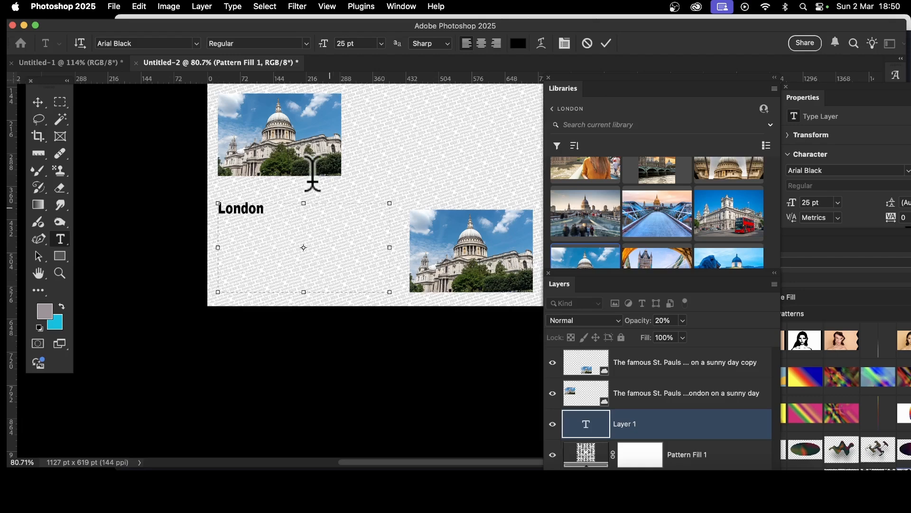
pyautogui.click(114, 7)
pyautogui.click(606, 51)
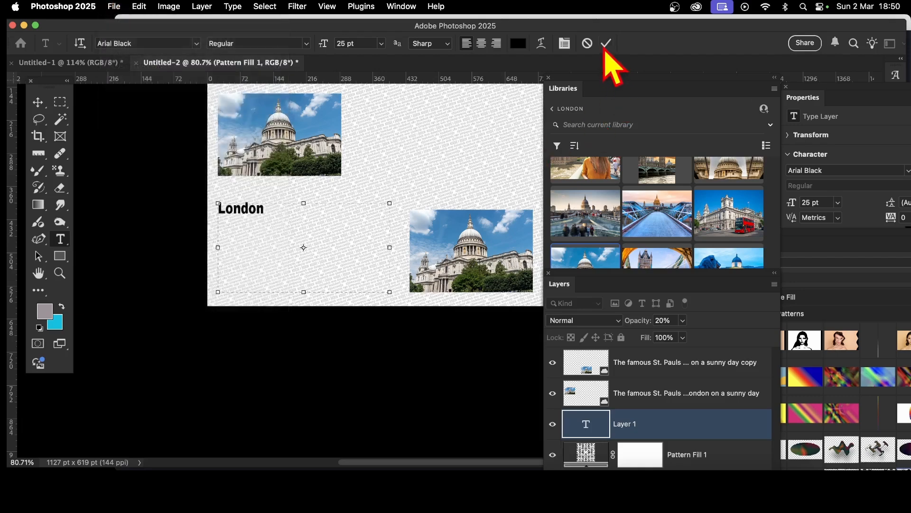
pyautogui.click(606, 45)
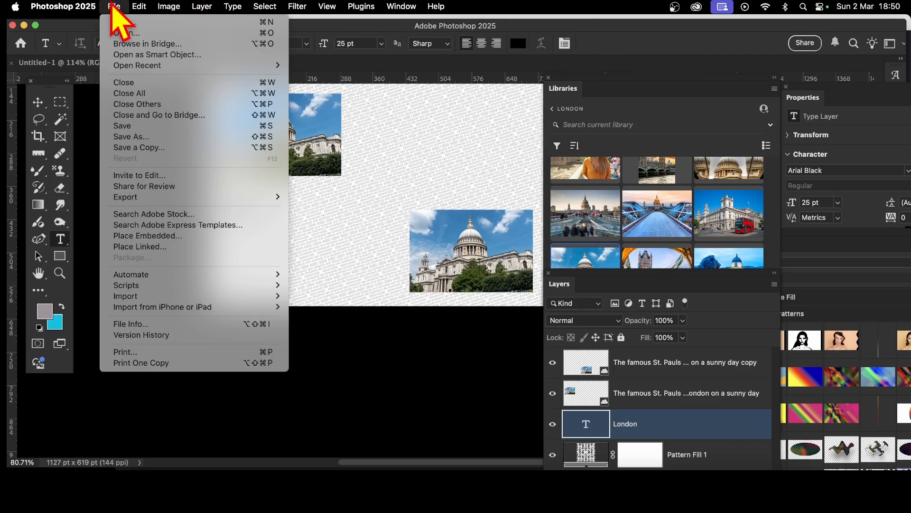
# Step: Create a new blank document
pyautogui.click(128, 23)
pyautogui.click(697, 384)
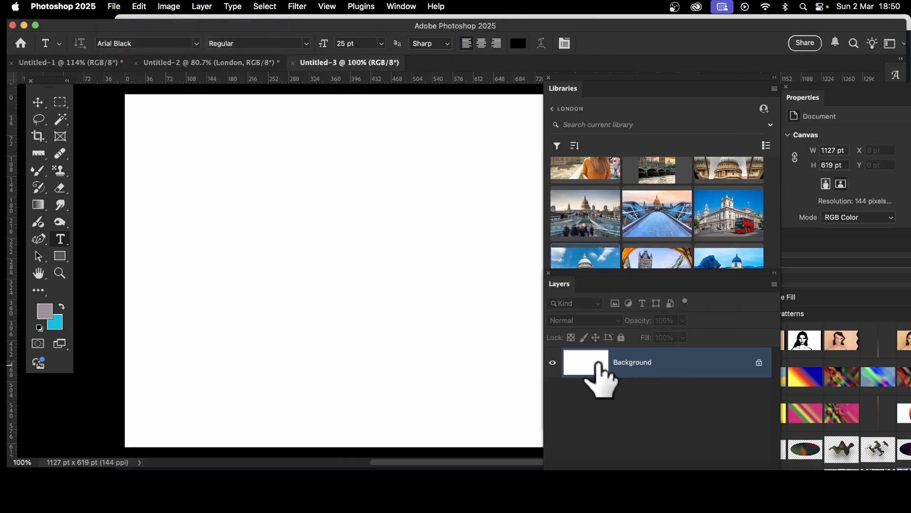
# Step: Draw a circle shape about 559 pt wide with the Ellipse tool in Shape mode
pyautogui.click(60, 257)
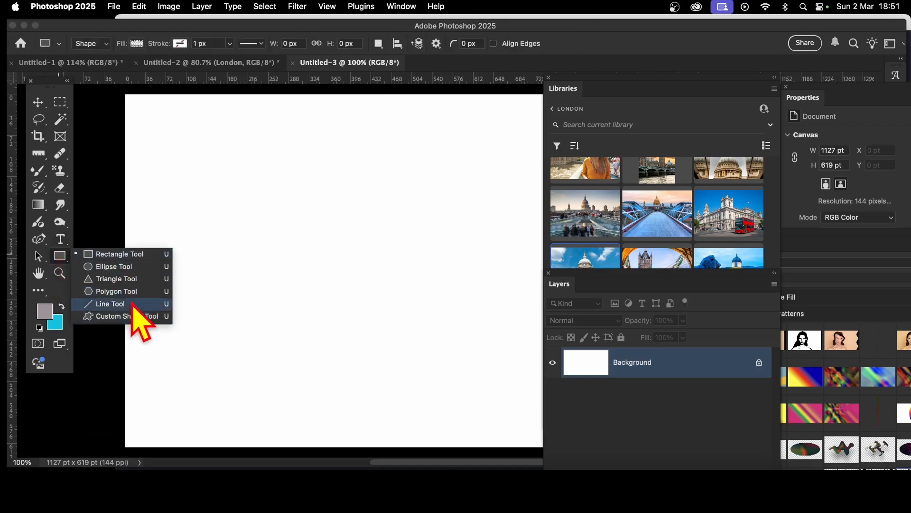
pyautogui.click(133, 269)
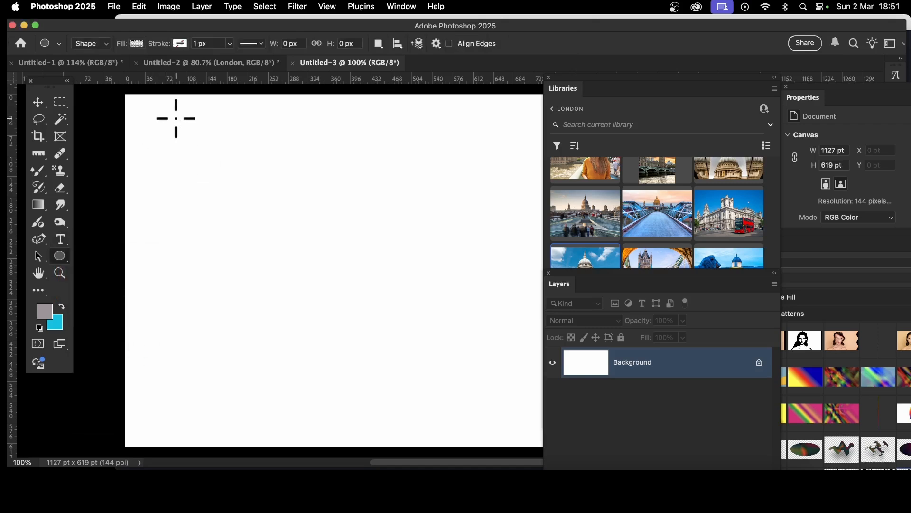
pyautogui.click(102, 45)
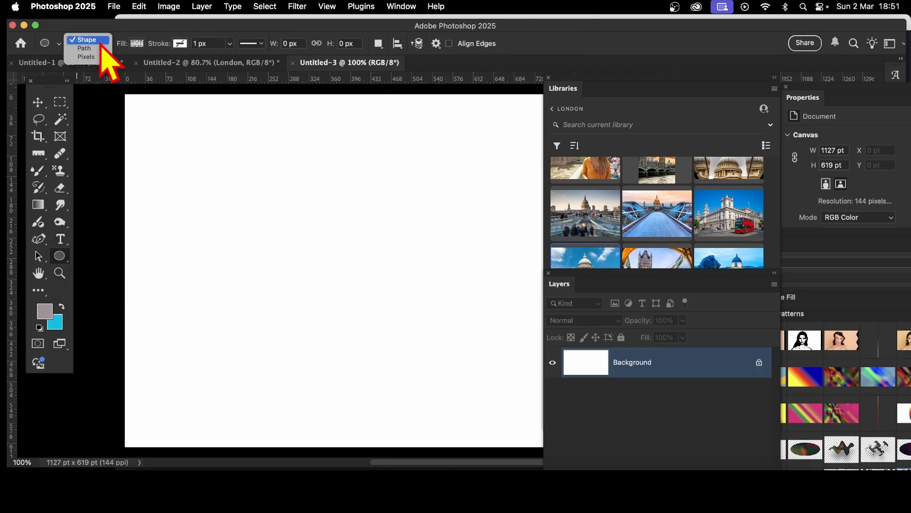
pyautogui.click(101, 42)
pyautogui.moveTo(161, 105); pyautogui.dragTo(496, 424)
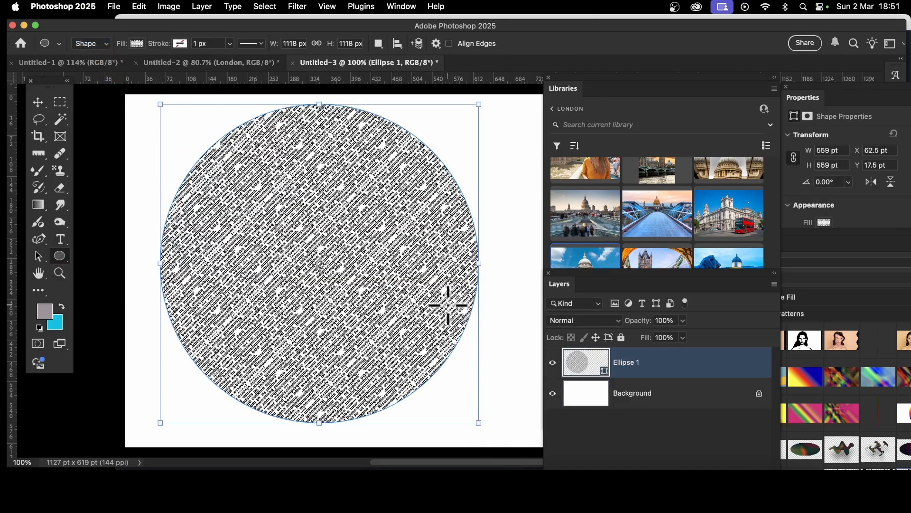
# Step: Fill the circle with the newest lorem ipsum text pattern and set the pattern scale to 5%
pyautogui.click(136, 43)
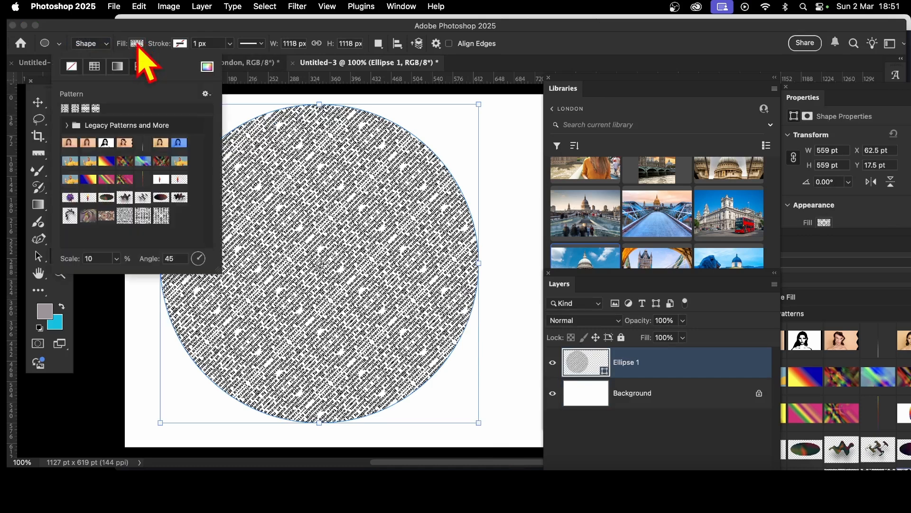
pyautogui.click(142, 215)
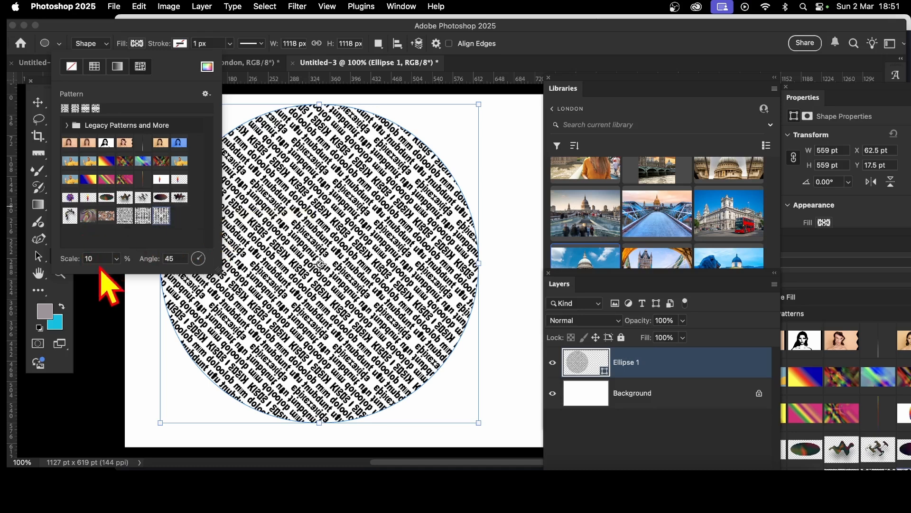
pyautogui.doubleClick(89, 259)
pyautogui.write('2')
pyautogui.press('Tab')
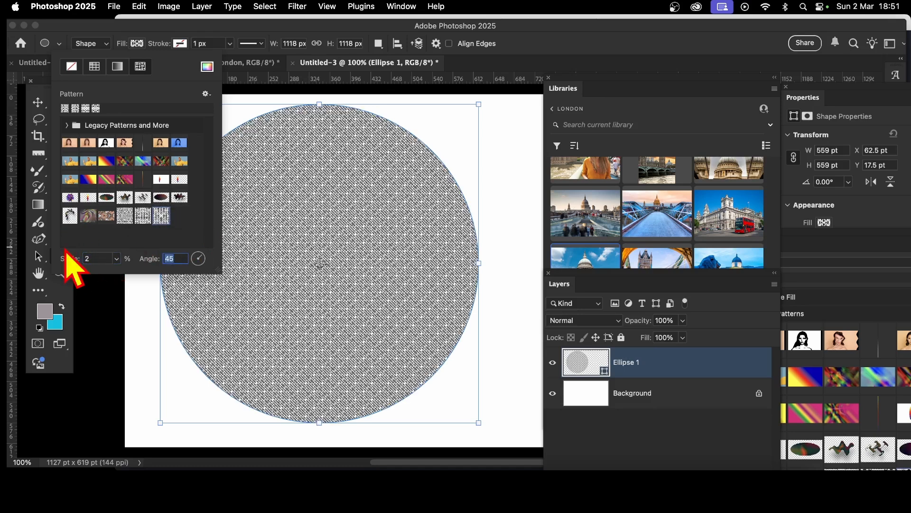
pyautogui.click(94, 258)
pyautogui.write('5')
pyautogui.press('Tab')
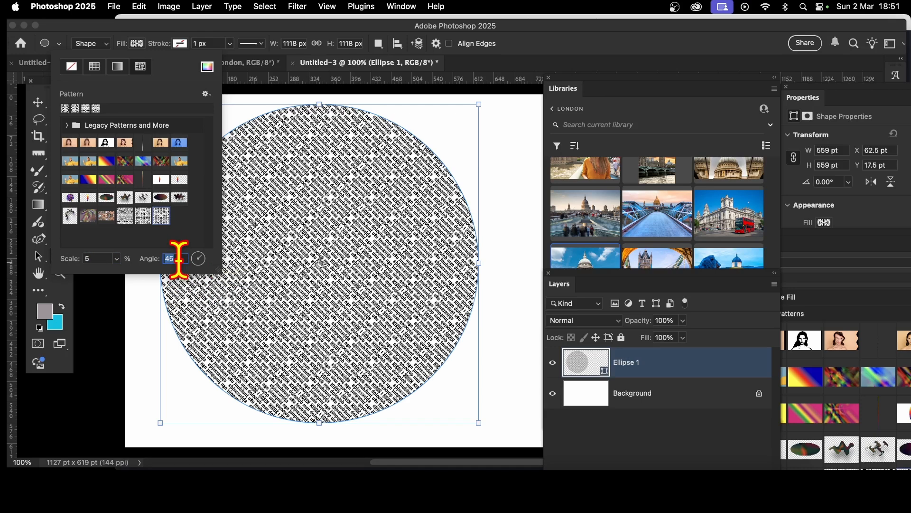
pyautogui.click(534, 47)
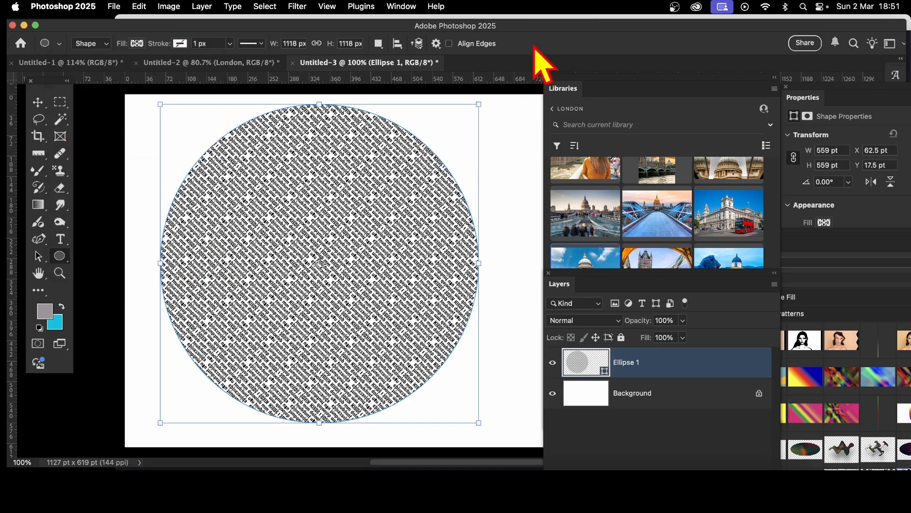